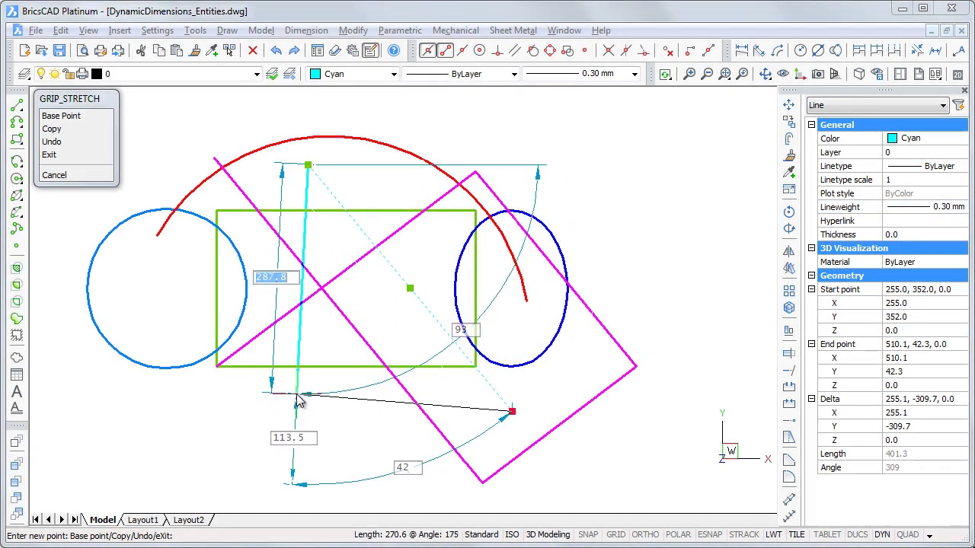
Cycle through the cyan line grip's editable dynamic dimension values.
{"action": "key", "text": "Tab"}
{"action": "key", "text": "Tab"}
{"action": "key", "text": "Tab"}
{"action": "key", "text": "Tab"}
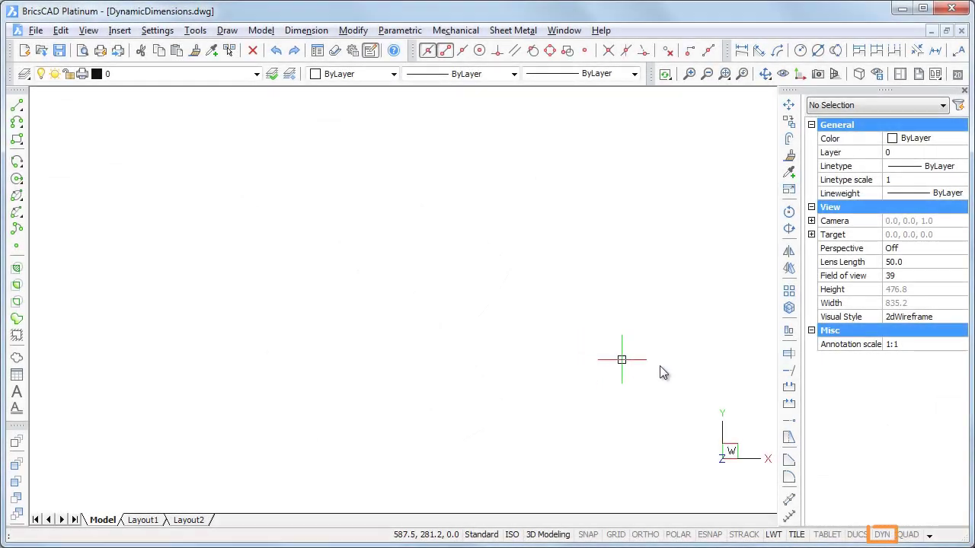
{"action": "left_click", "coordinate": [882, 538]}
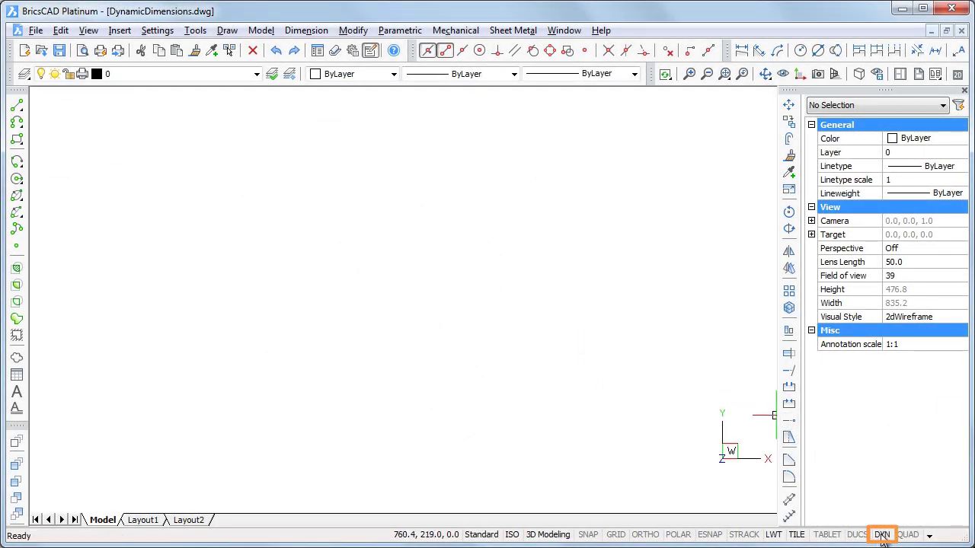
{"action": "right_click", "coordinate": [881, 537]}
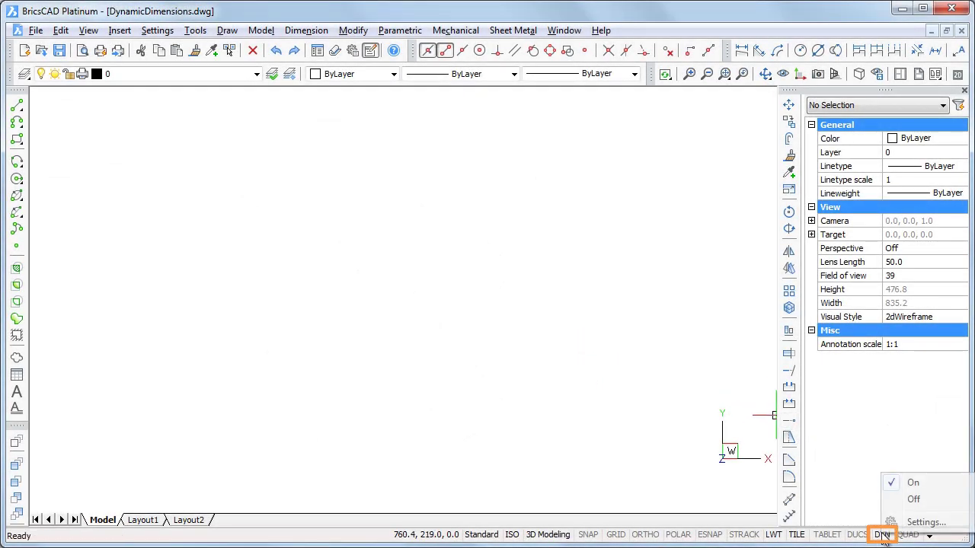
{"action": "left_click", "coordinate": [924, 522]}
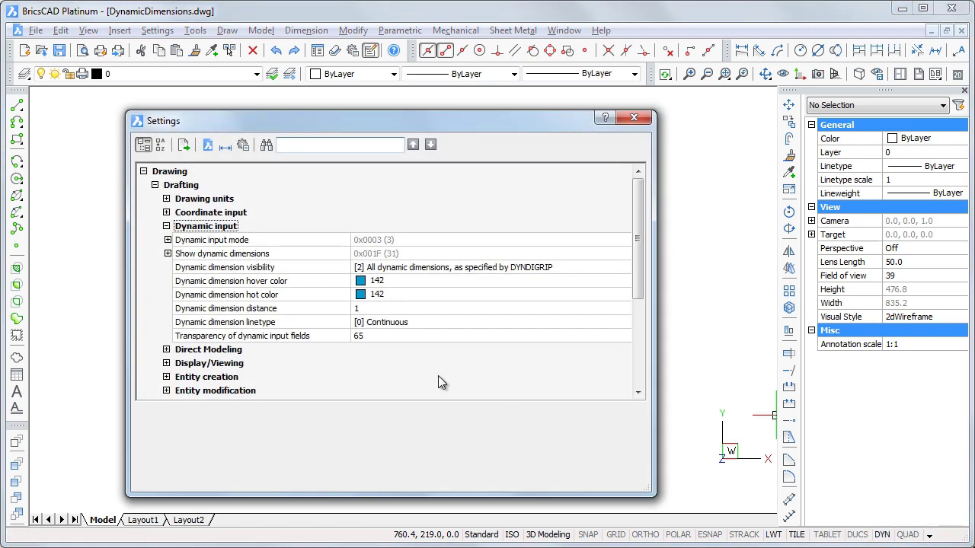
{"action": "left_click", "coordinate": [167, 255]}
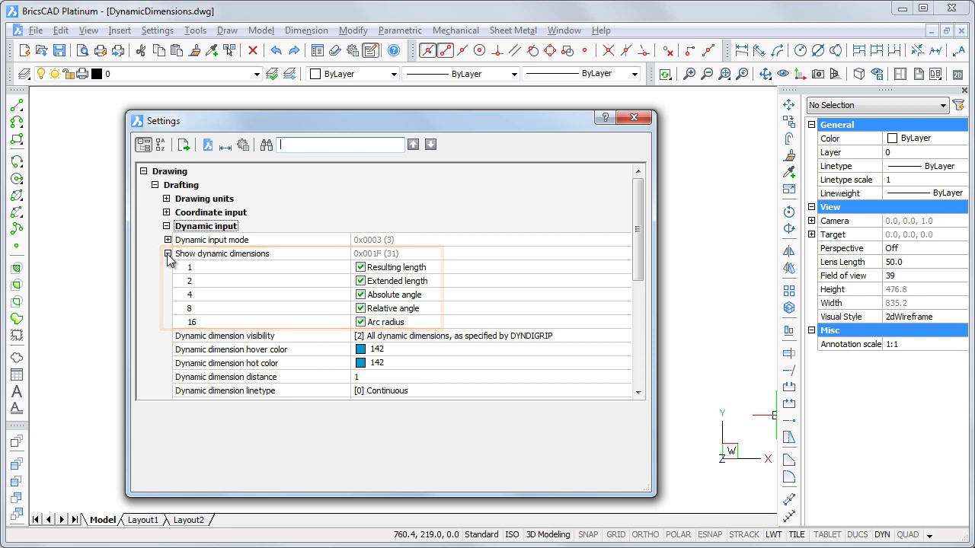
{"action": "left_click", "coordinate": [168, 255]}
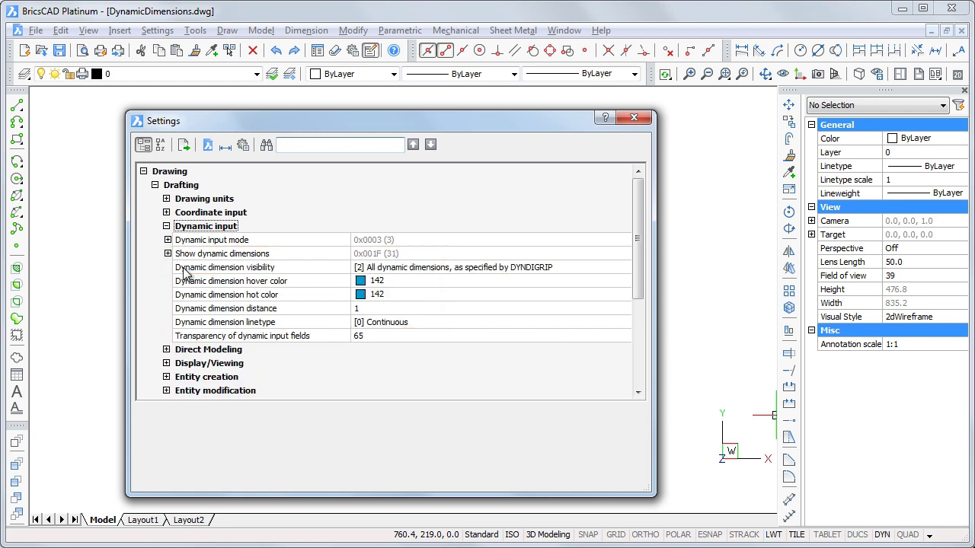
{"action": "left_click", "coordinate": [184, 269]}
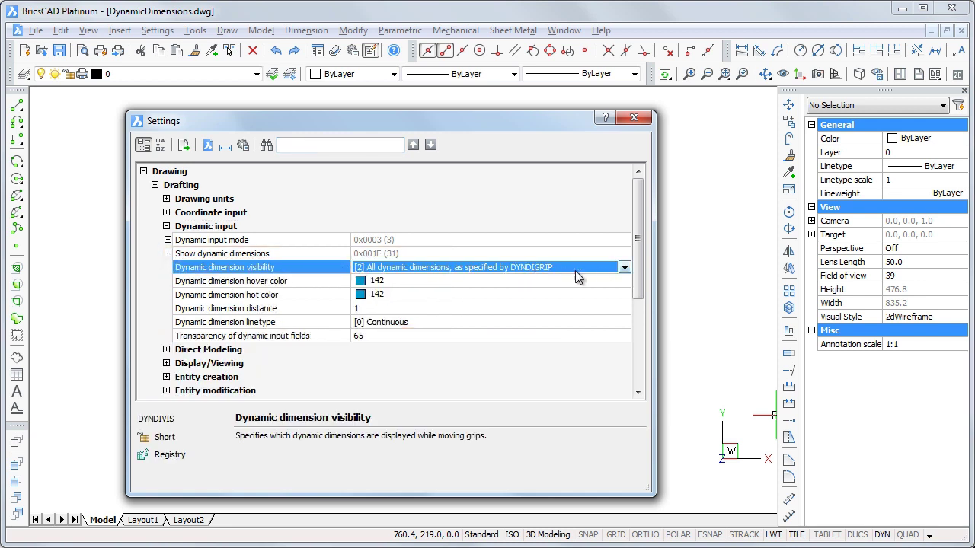
{"action": "left_click", "coordinate": [623, 268]}
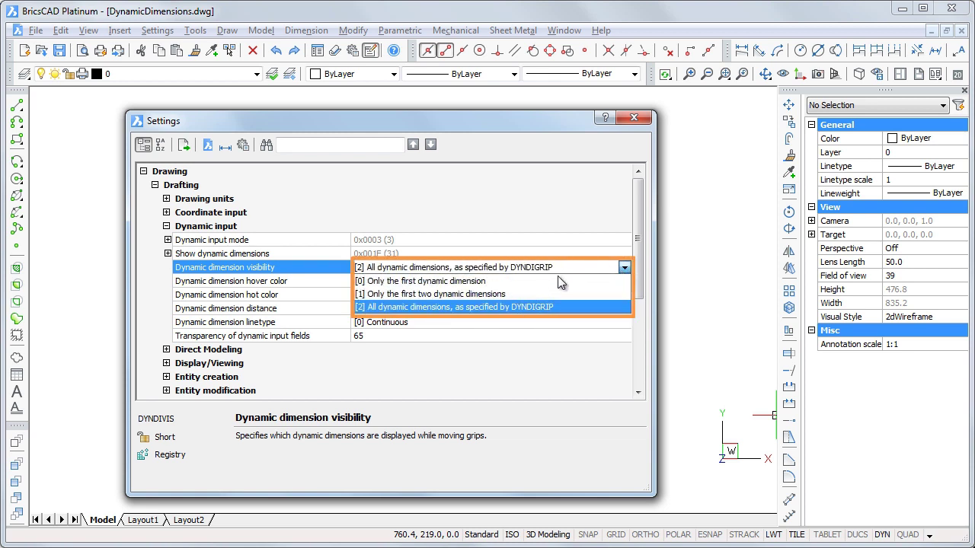
{"action": "left_click", "coordinate": [490, 307]}
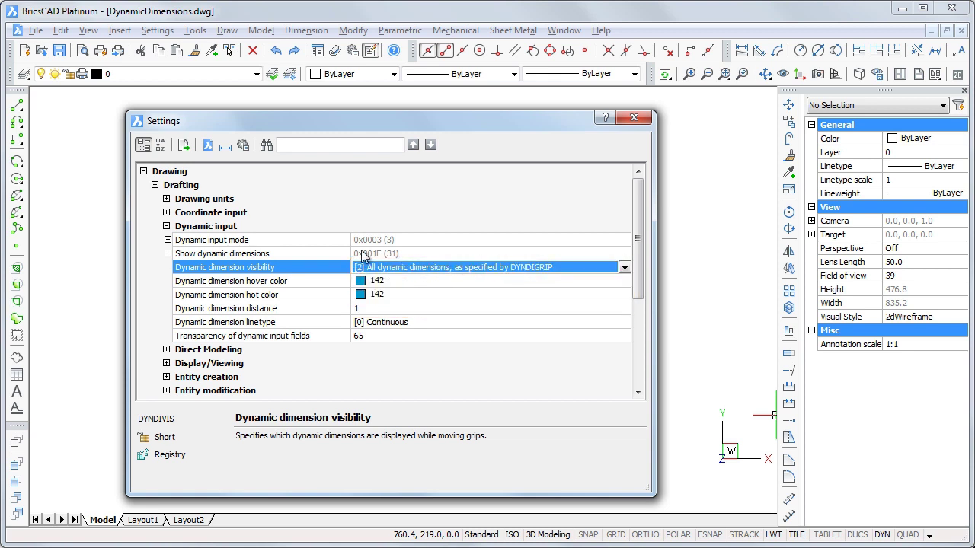
{"action": "left_click", "coordinate": [634, 120]}
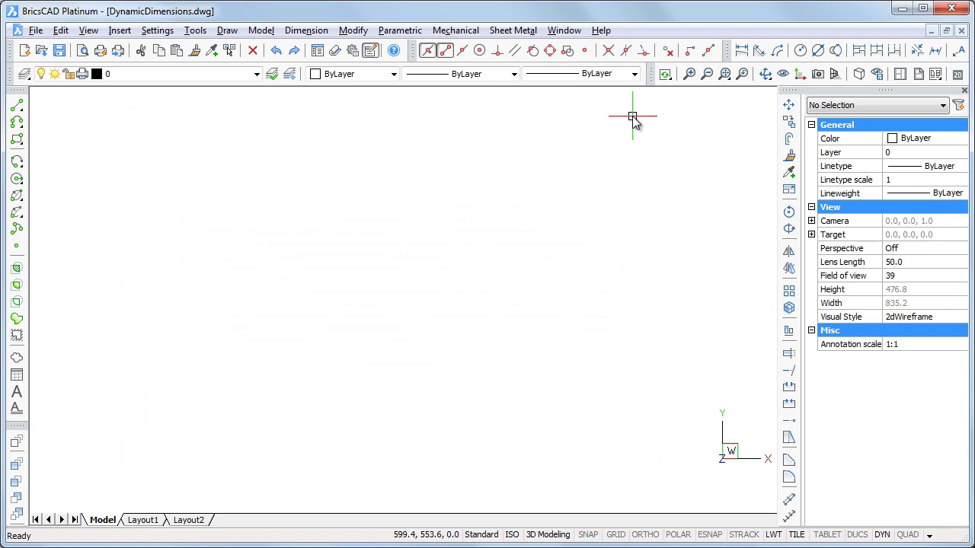
{"action": "left_click", "coordinate": [18, 107]}
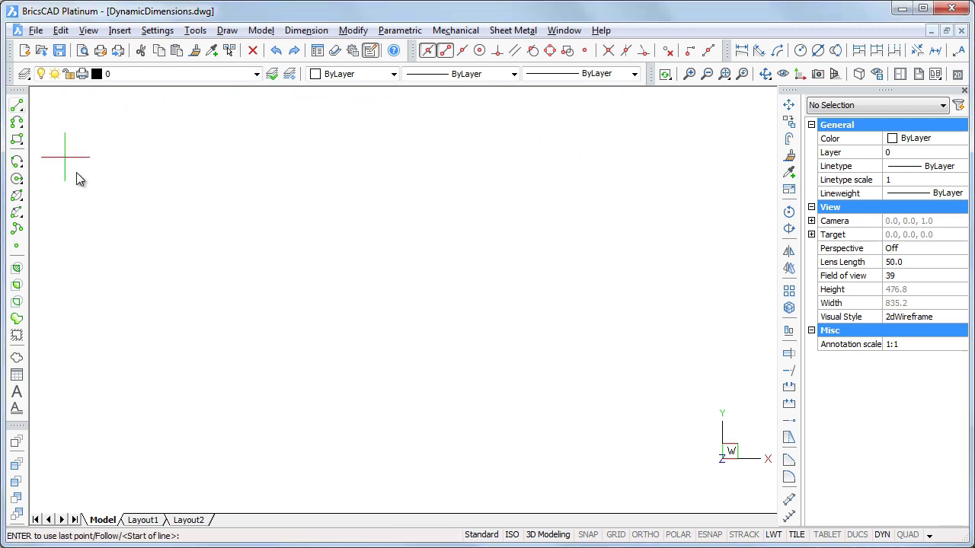
{"action": "left_click", "coordinate": [144, 253]}
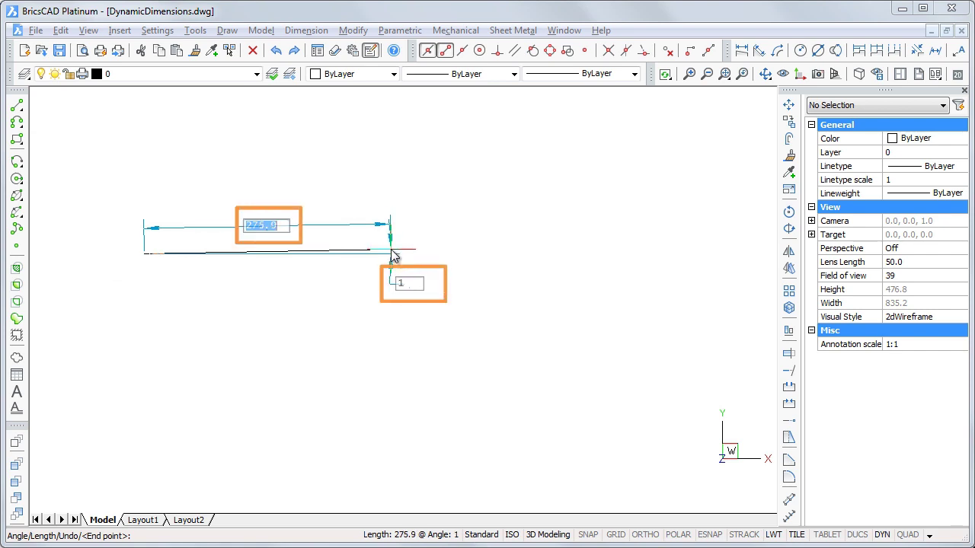
{"action": "type", "text": "27"}
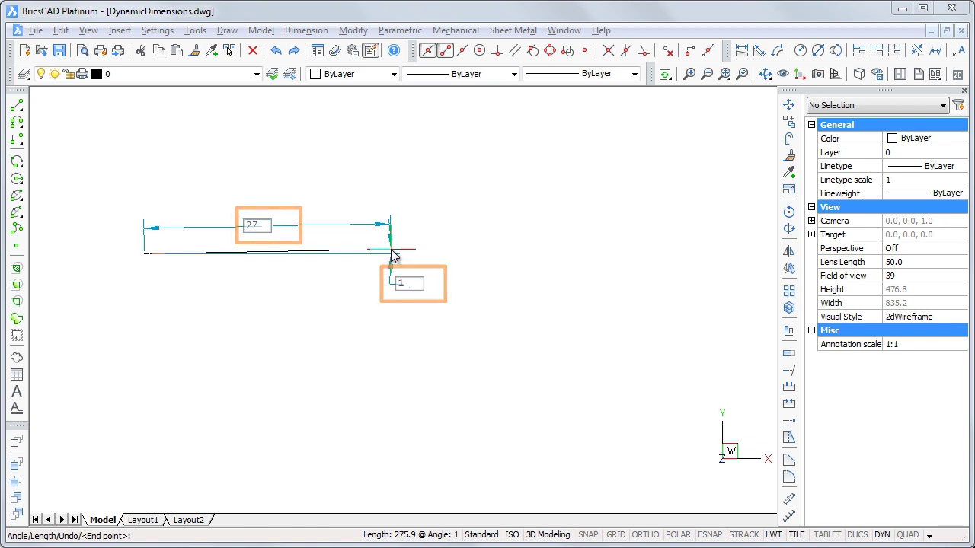
{"action": "type", "text": "5"}
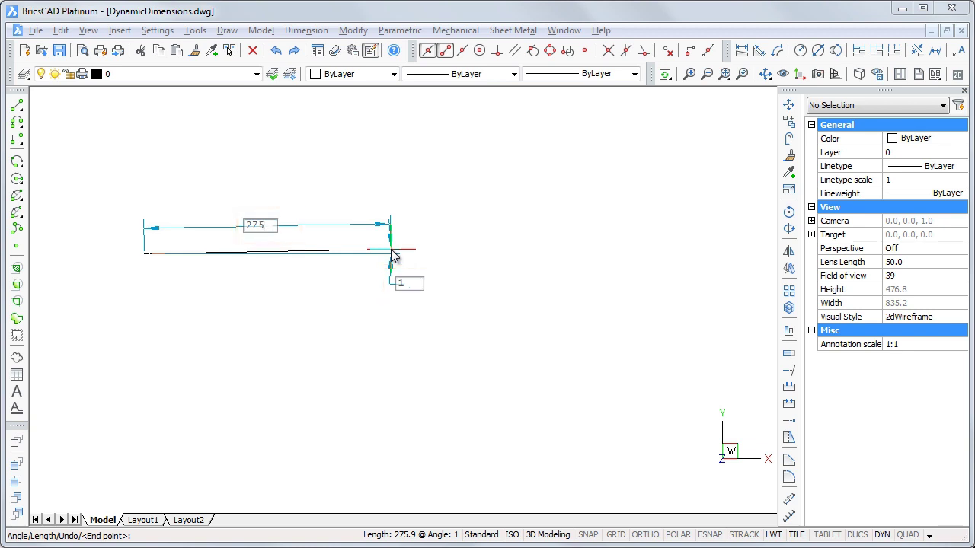
{"action": "key", "text": "Tab"}
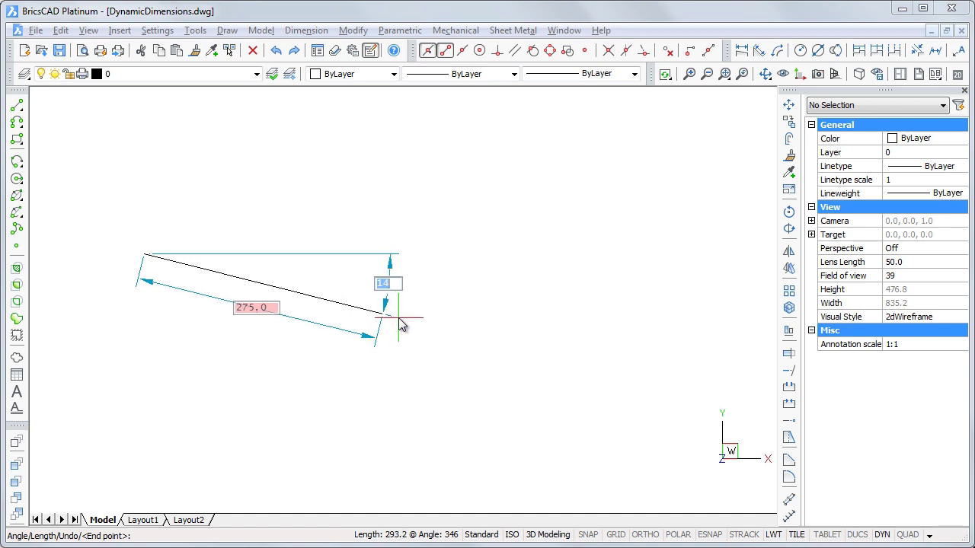
{"action": "type", "text": "30"}
{"action": "key", "text": "Tab"}
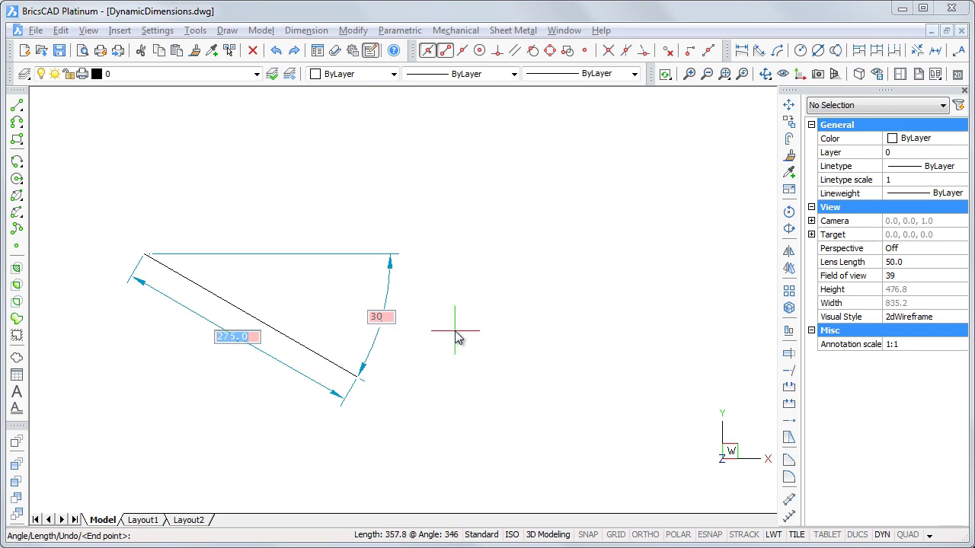
{"action": "type", "text": "300"}
{"action": "key", "text": "Tab"}
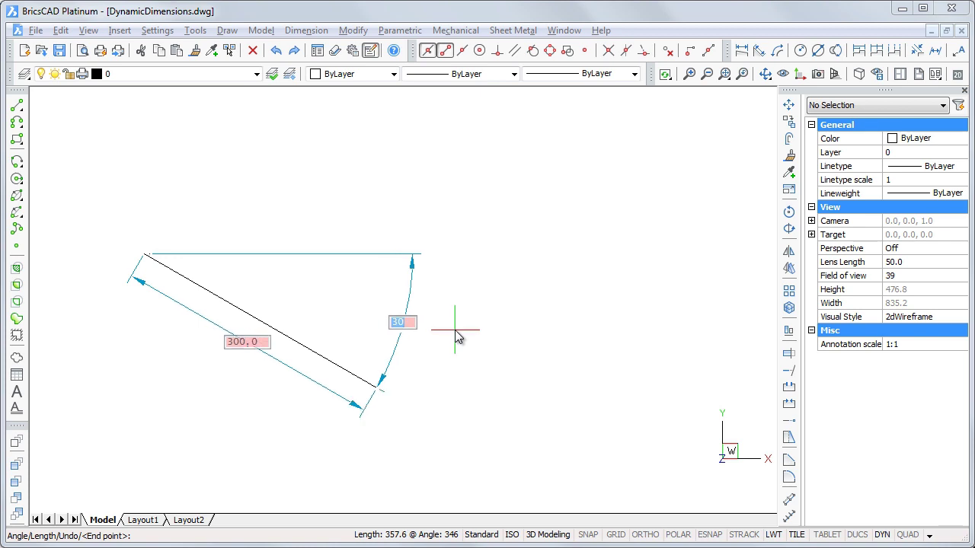
{"action": "type", "text": "45"}
{"action": "key", "text": "Tab"}
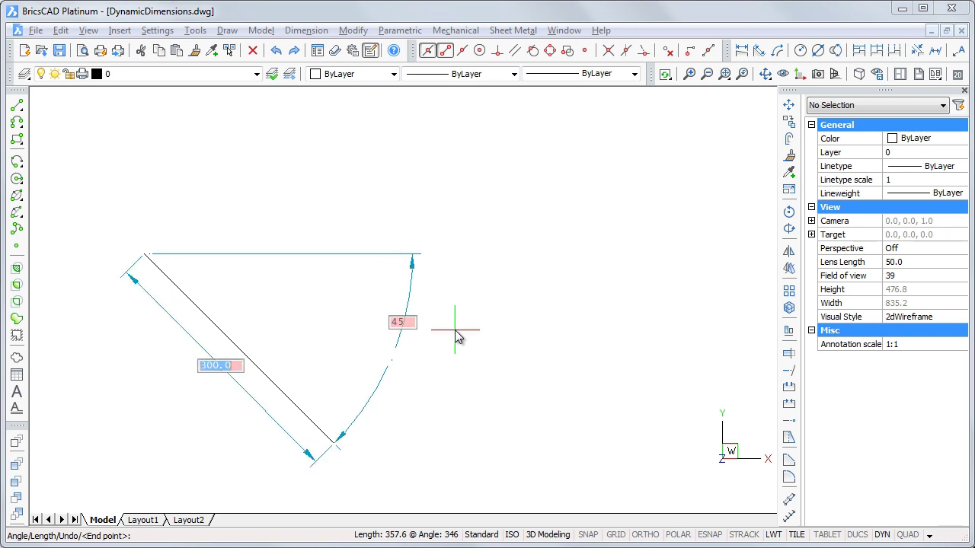
{"action": "key", "text": "Return"}
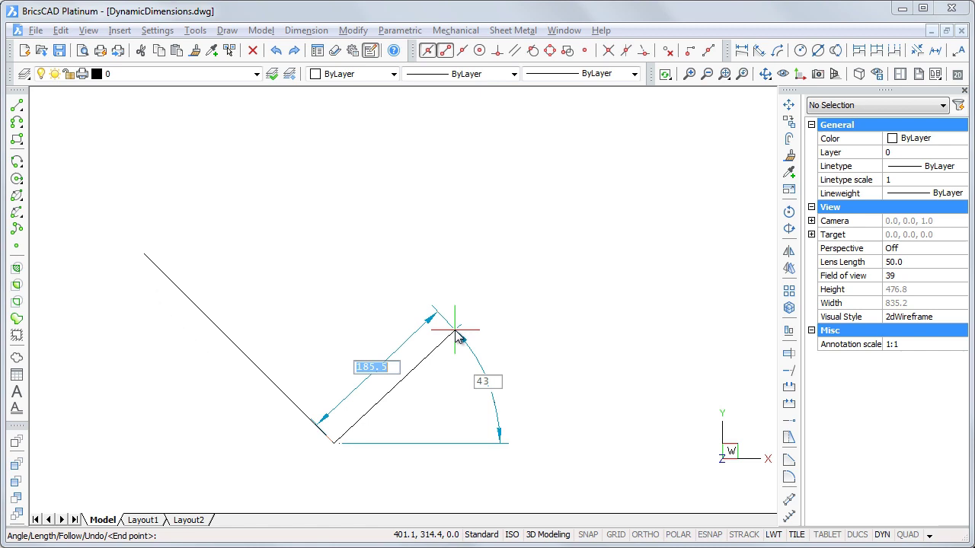
{"action": "type", "text": "200"}
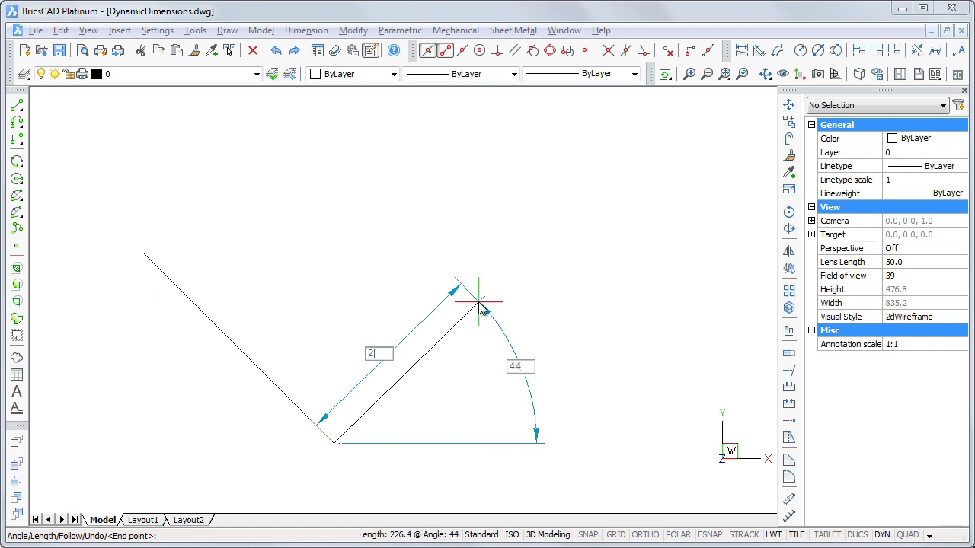
{"action": "key", "text": "Tab"}
{"action": "type", "text": "30"}
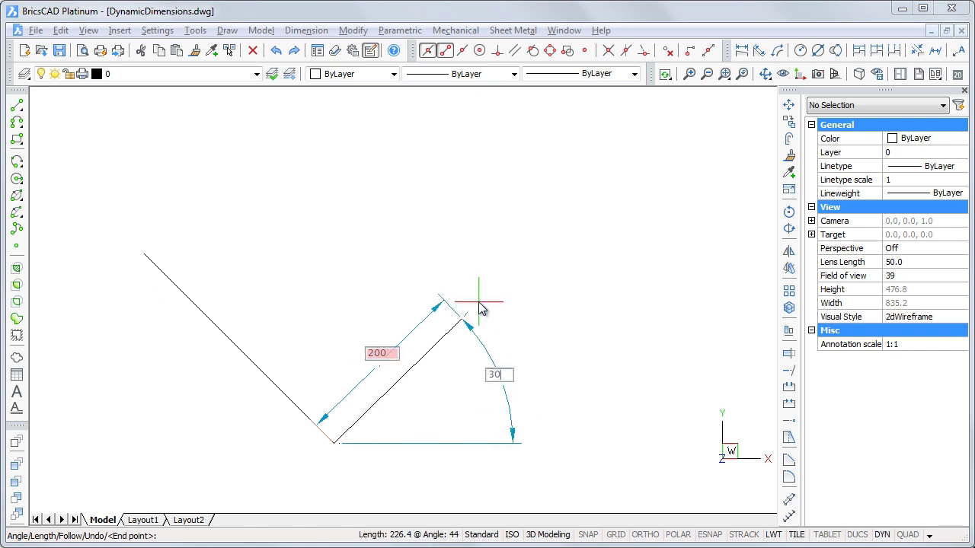
{"action": "key", "text": "Return"}
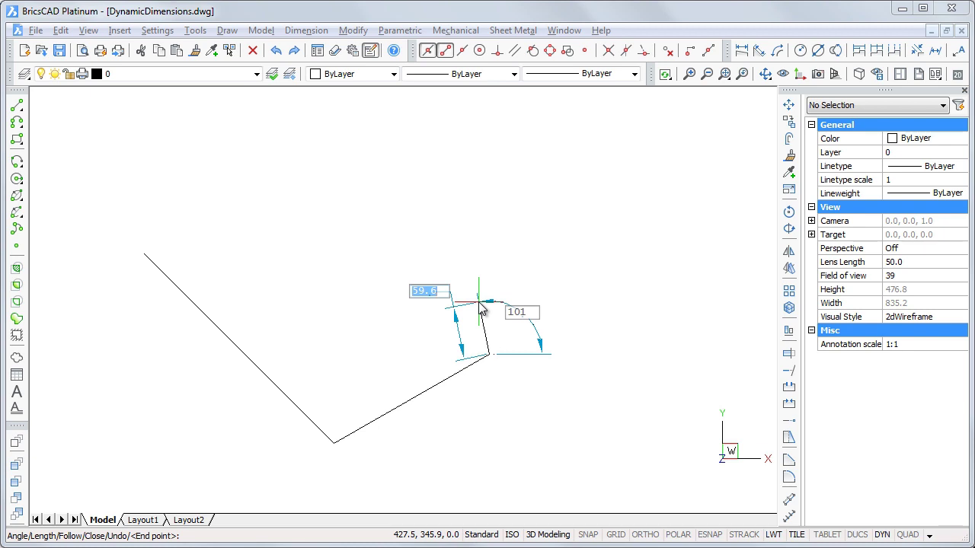
{"action": "type", "text": "200"}
{"action": "key", "text": "Tab"}
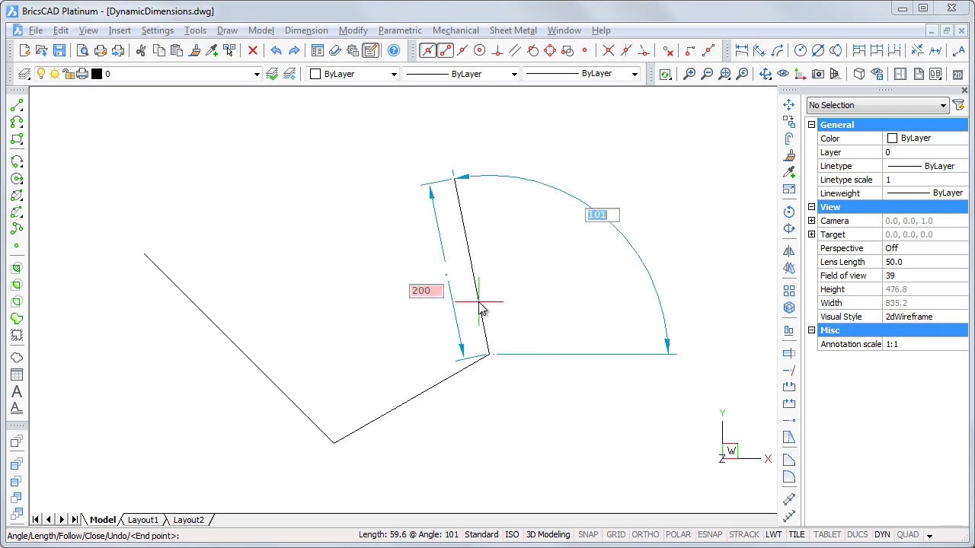
{"action": "type", "text": "90"}
{"action": "key", "text": "Return"}
{"action": "key", "text": "Return"}
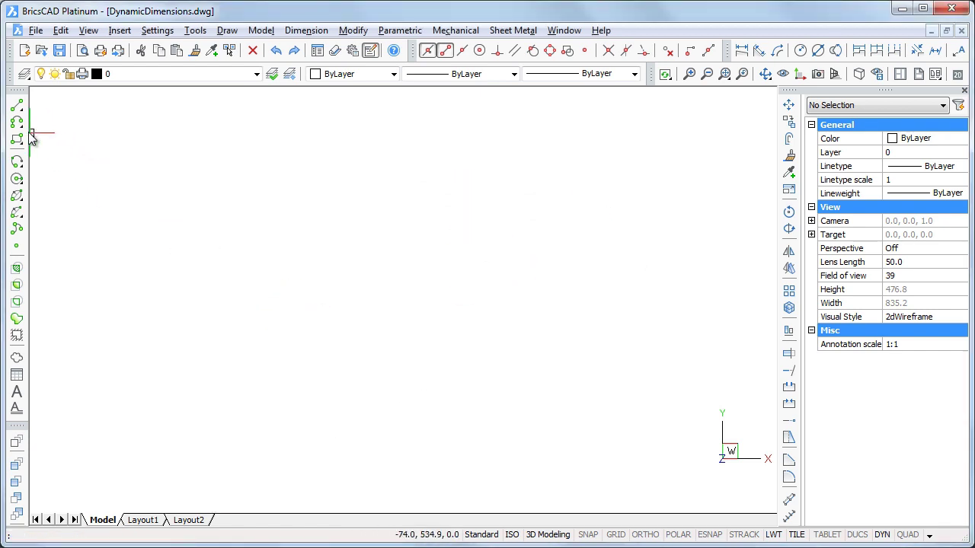
Start a polyline with a first segment 375 long at 30°.
{"action": "left_click", "coordinate": [20, 128]}
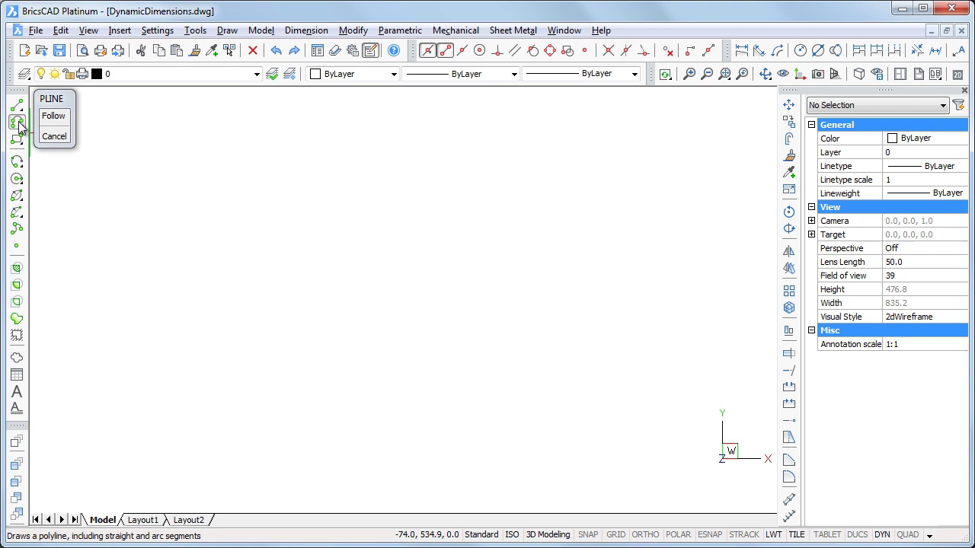
{"action": "left_click", "coordinate": [149, 271]}
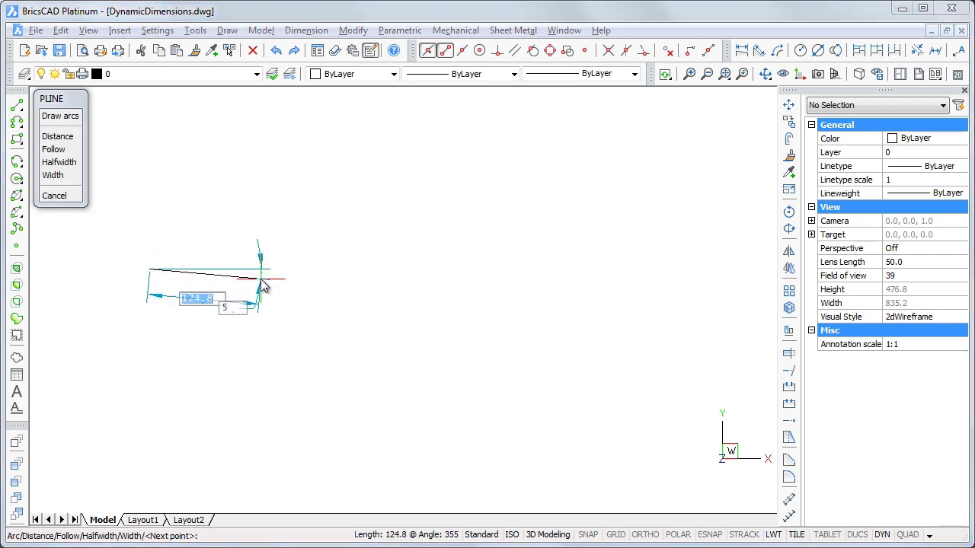
{"action": "type", "text": "250"}
{"action": "key", "text": "Tab"}
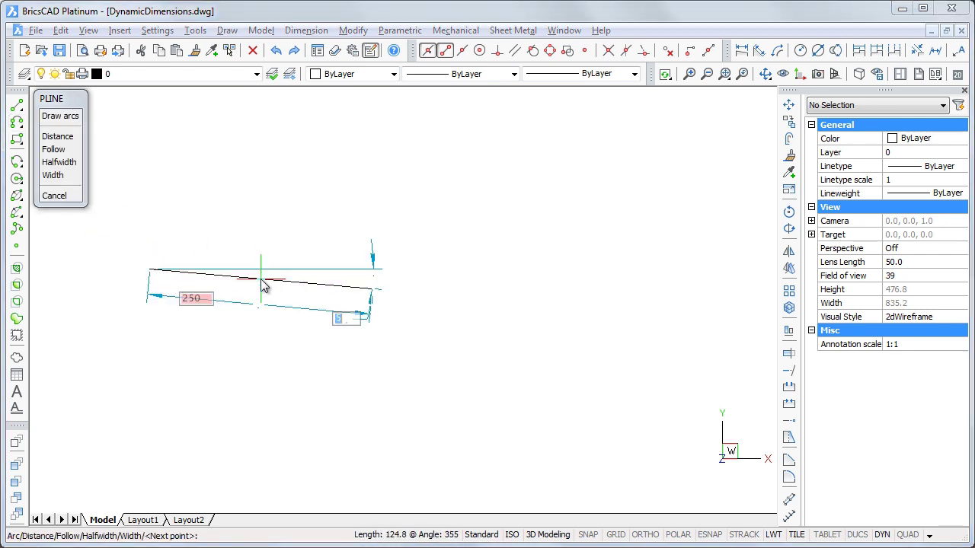
{"action": "type", "text": "15"}
{"action": "key", "text": "Tab"}
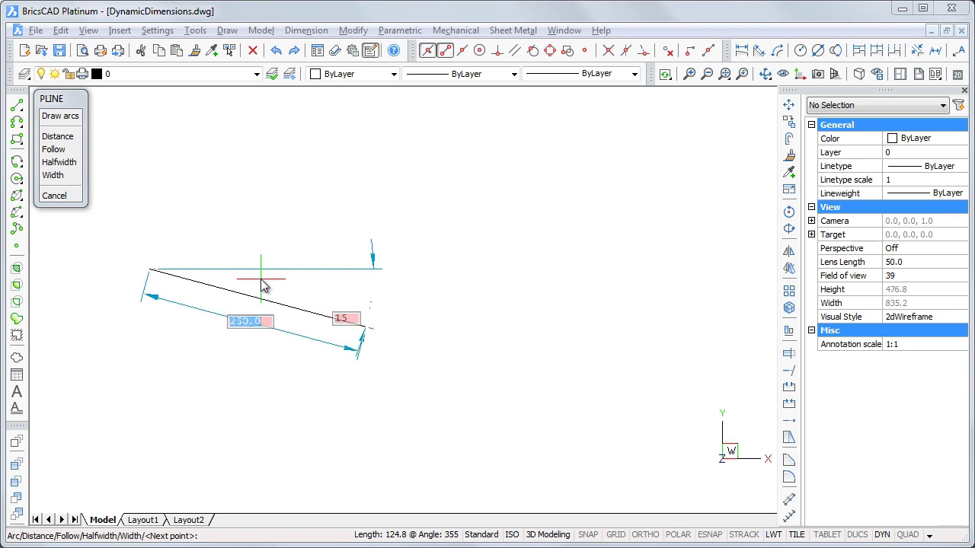
{"action": "type", "text": "375"}
{"action": "key", "text": "Tab"}
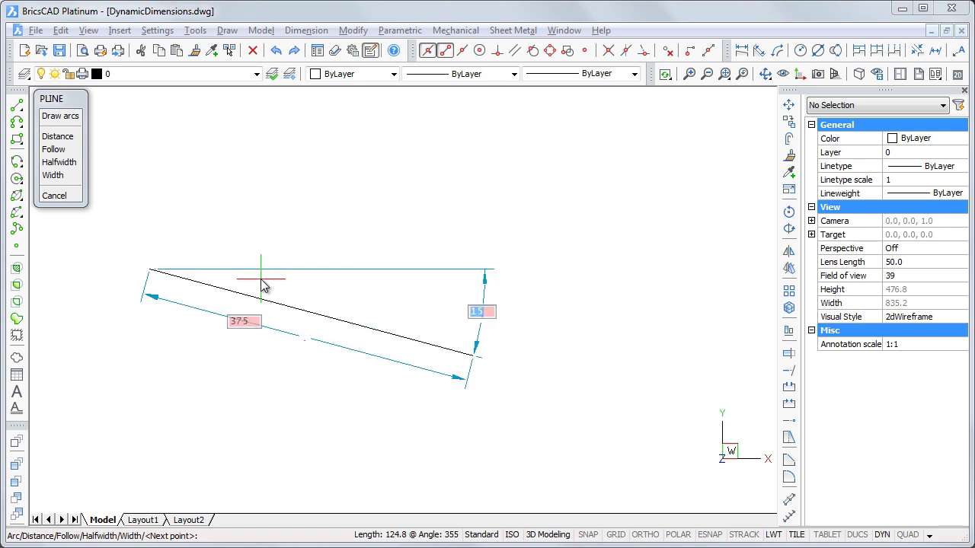
{"action": "type", "text": "30"}
{"action": "key", "text": "Return"}
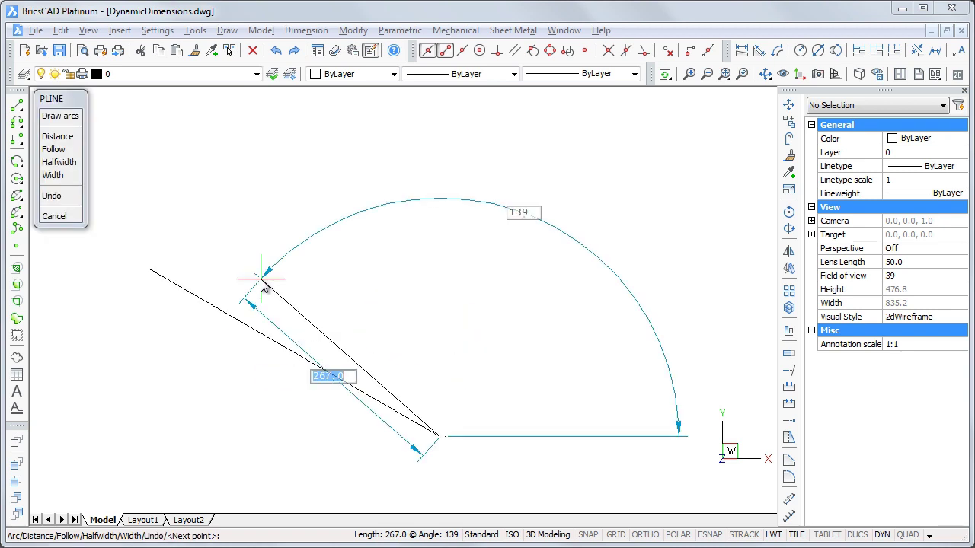
Add a 200-long vertical segment to the polyline.
{"action": "type", "text": "200"}
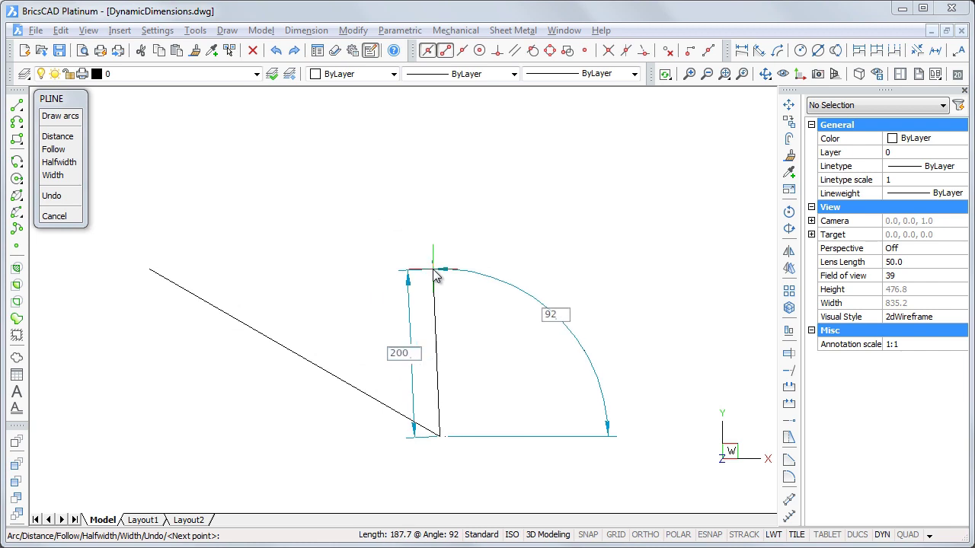
{"action": "key", "text": "Tab"}
{"action": "type", "text": "9"}
{"action": "key", "text": "Return"}
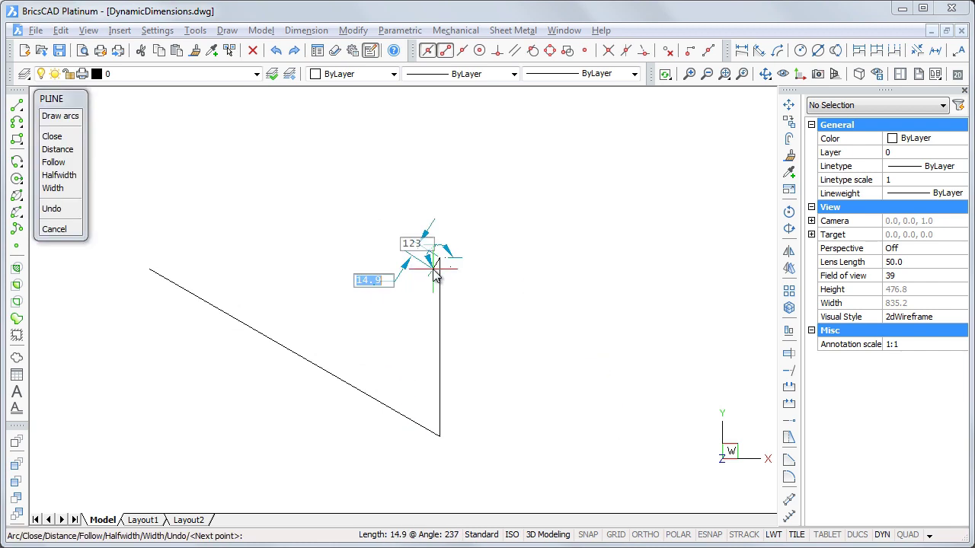
Add a 150-long arc segment at 45° to the polyline.
{"action": "left_click", "coordinate": [70, 120]}
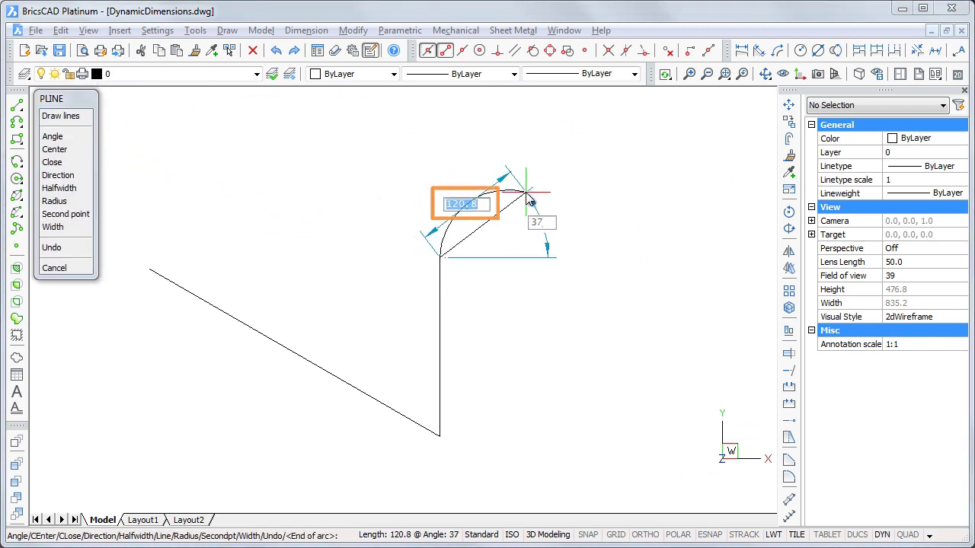
{"action": "type", "text": "150"}
{"action": "key", "text": "Tab"}
{"action": "type", "text": "45"}
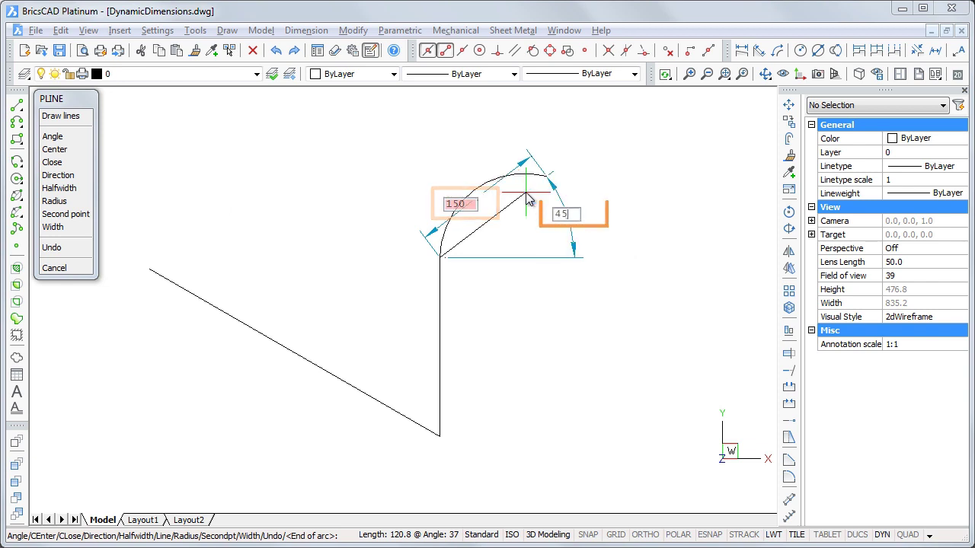
{"action": "key", "text": "Tab"}
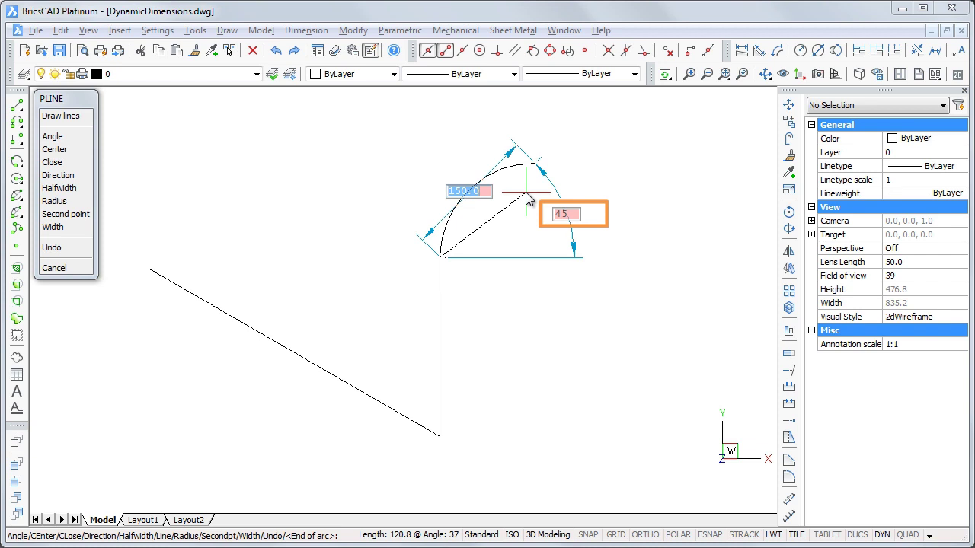
{"action": "key", "text": "Return"}
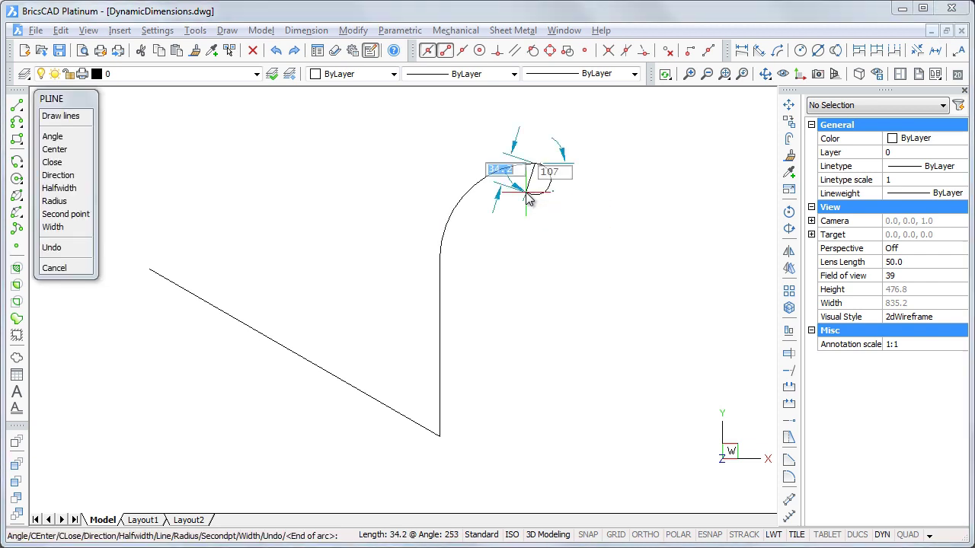
Switch back to lines and enter a 100-long segment at 45°.
{"action": "left_click", "coordinate": [61, 116]}
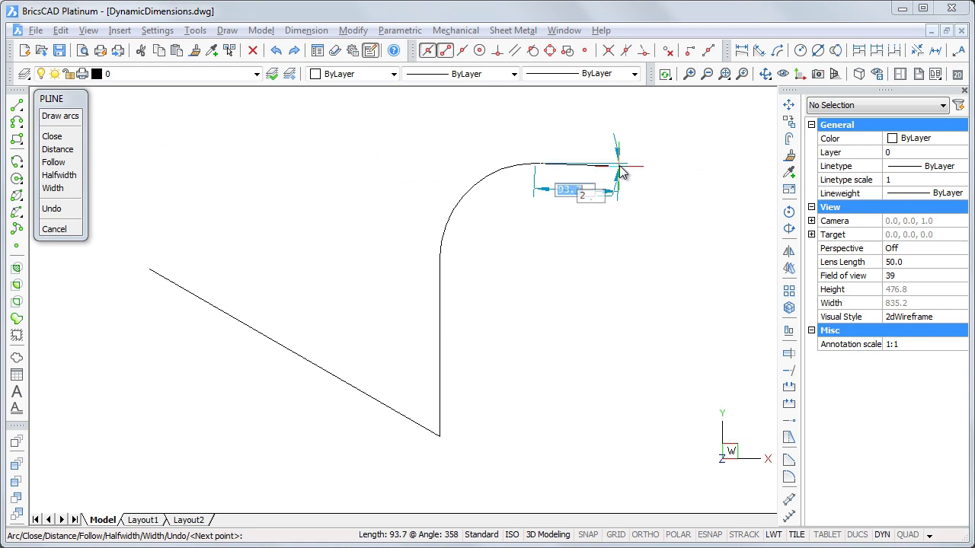
{"action": "type", "text": "100"}
{"action": "key", "text": "Tab"}
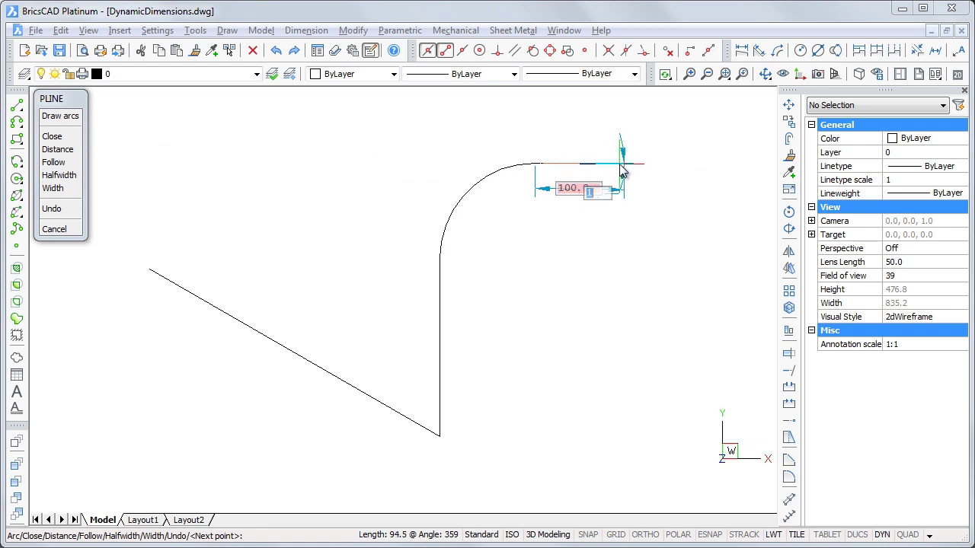
{"action": "type", "text": "45"}
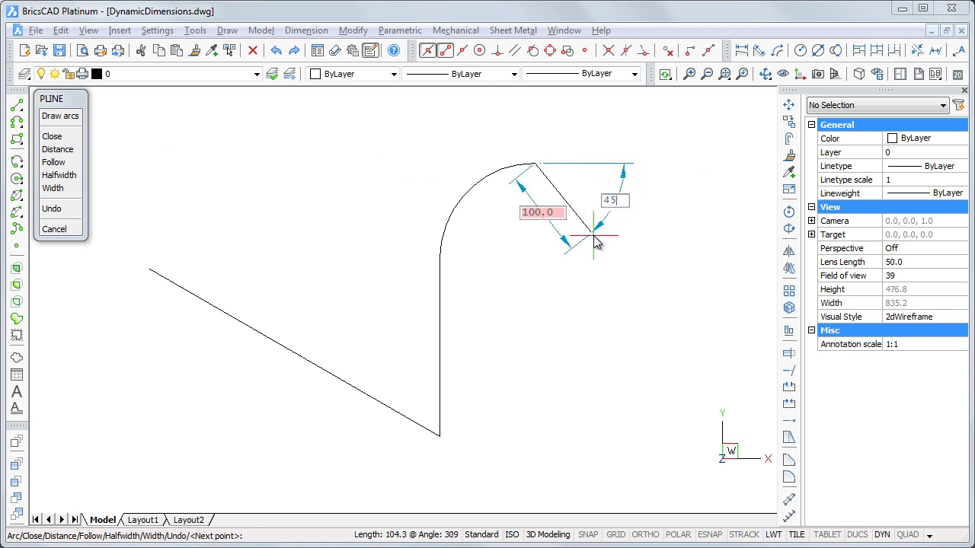
{"action": "key", "text": "Tab"}
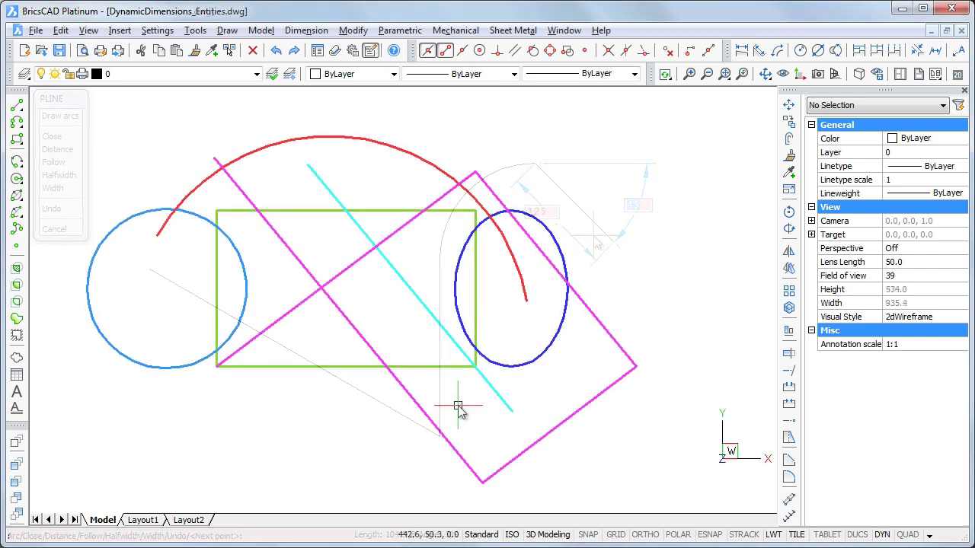
Inspect the cyan line and the green rectangle in the Properties panel.
{"action": "left_click", "coordinate": [487, 387]}
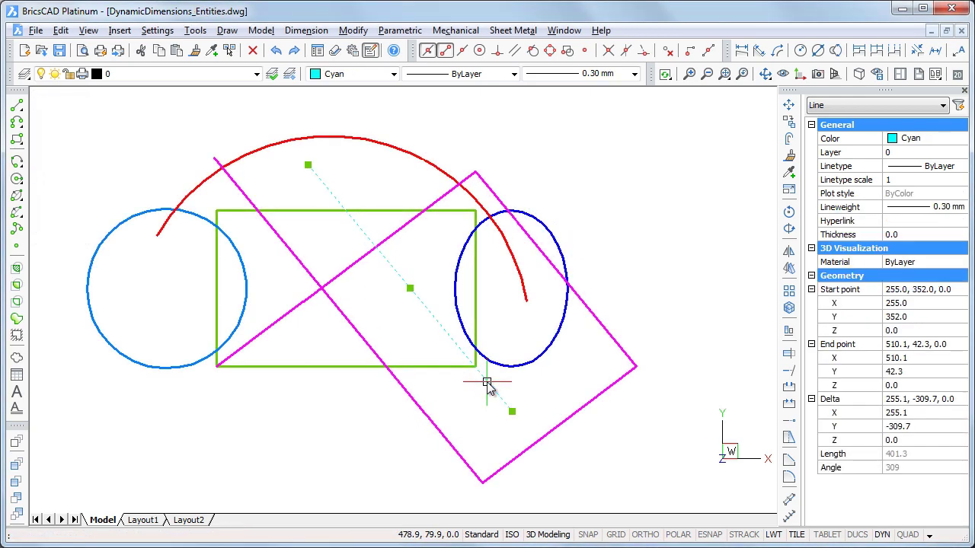
{"action": "mouse_move", "coordinate": [512, 411]}
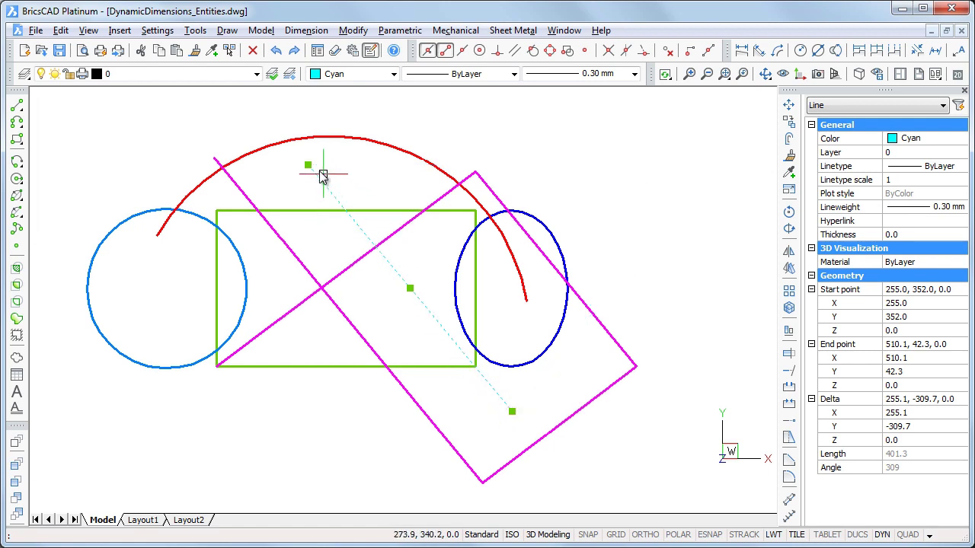
{"action": "mouse_move", "coordinate": [308, 166]}
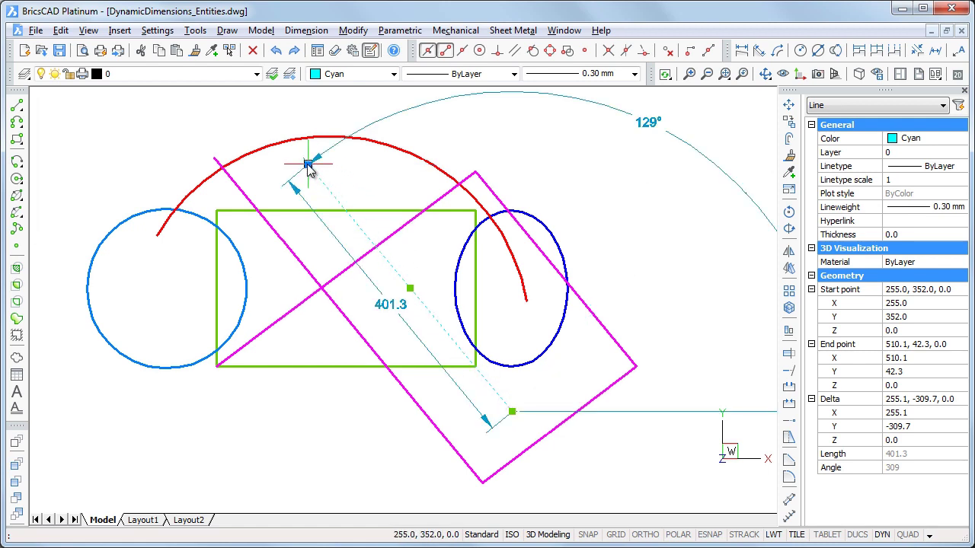
{"action": "key", "text": "Escape"}
{"action": "left_click", "coordinate": [297, 211]}
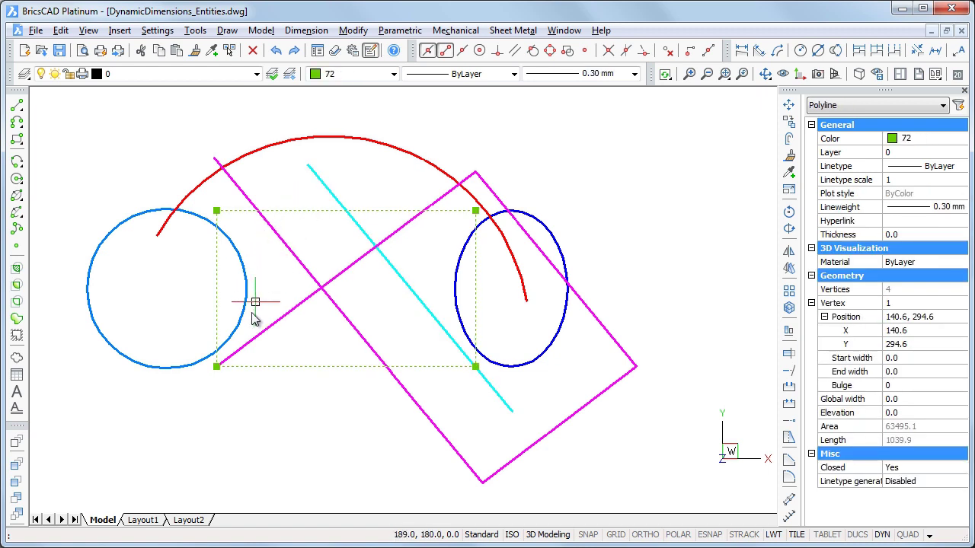
{"action": "mouse_move", "coordinate": [217, 368]}
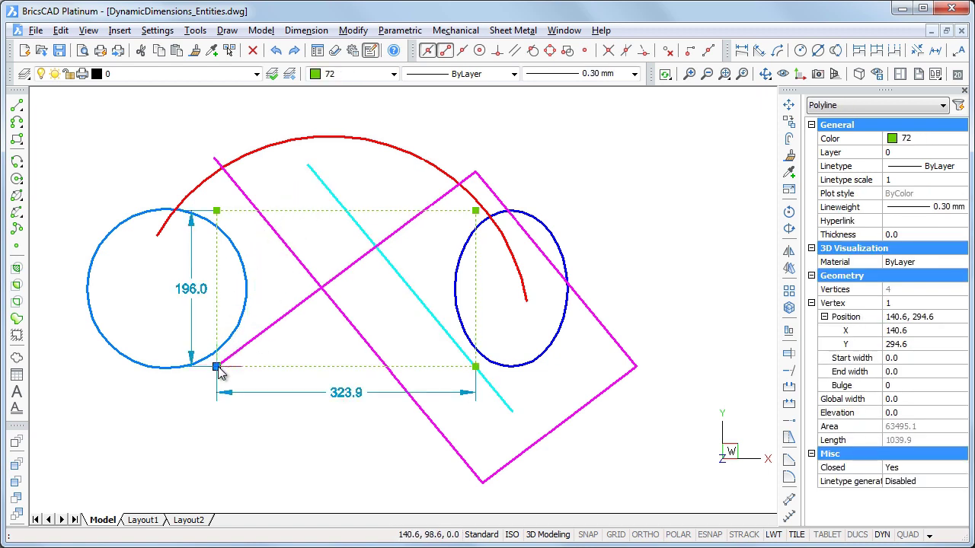
{"action": "key", "text": "Escape"}
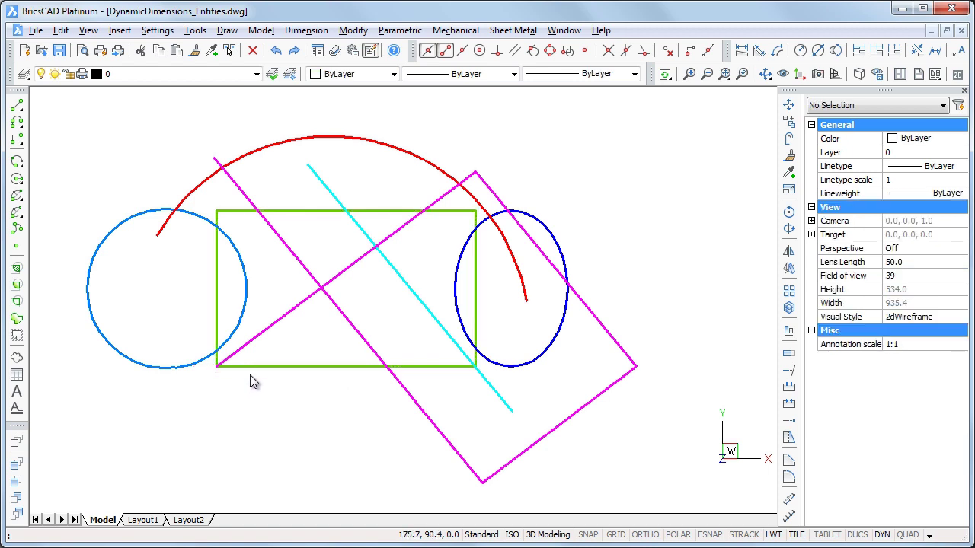
Check the magenta polyline, blue ellipse, left circle and red arc geometry.
{"action": "left_click", "coordinate": [400, 386]}
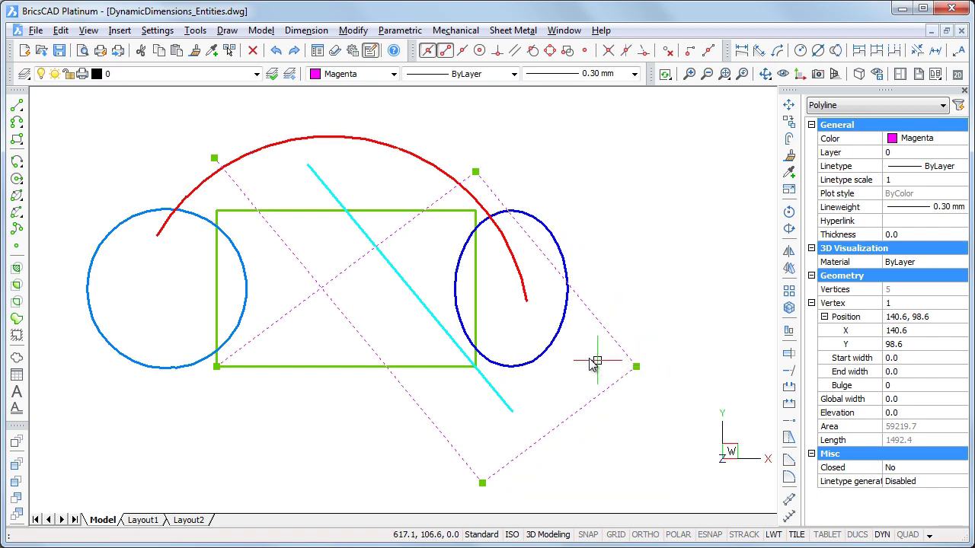
{"action": "key", "text": "Escape"}
{"action": "left_click", "coordinate": [548, 350]}
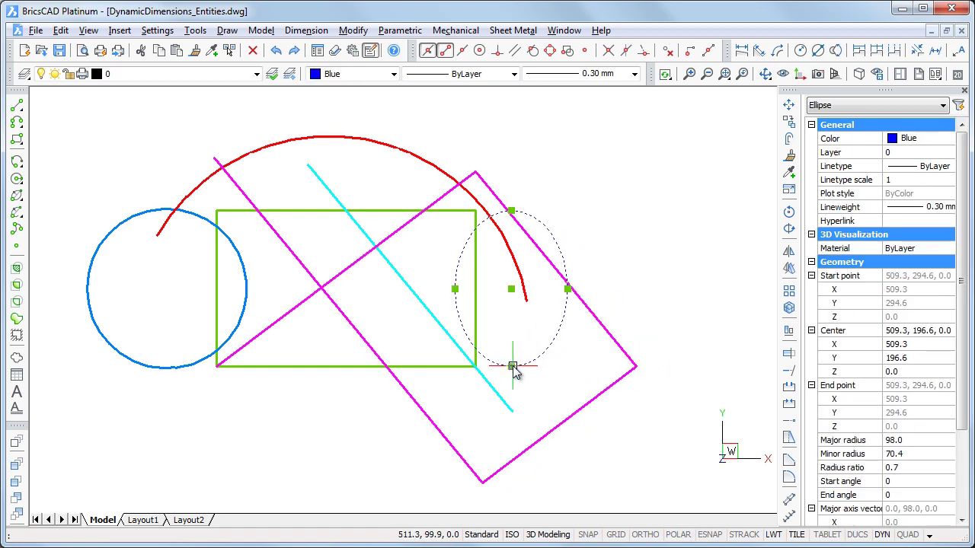
{"action": "key", "text": "Escape"}
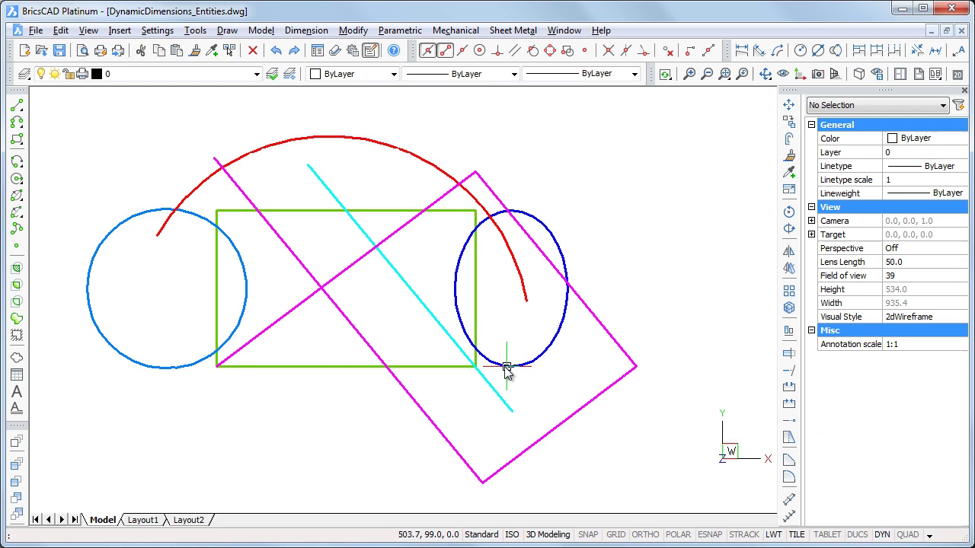
{"action": "left_click", "coordinate": [246, 289]}
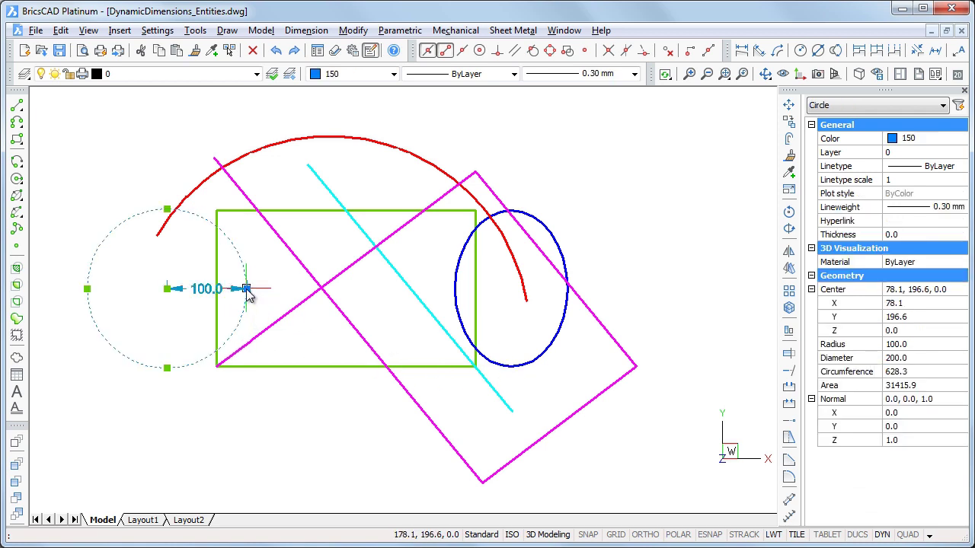
{"action": "key", "text": "Escape"}
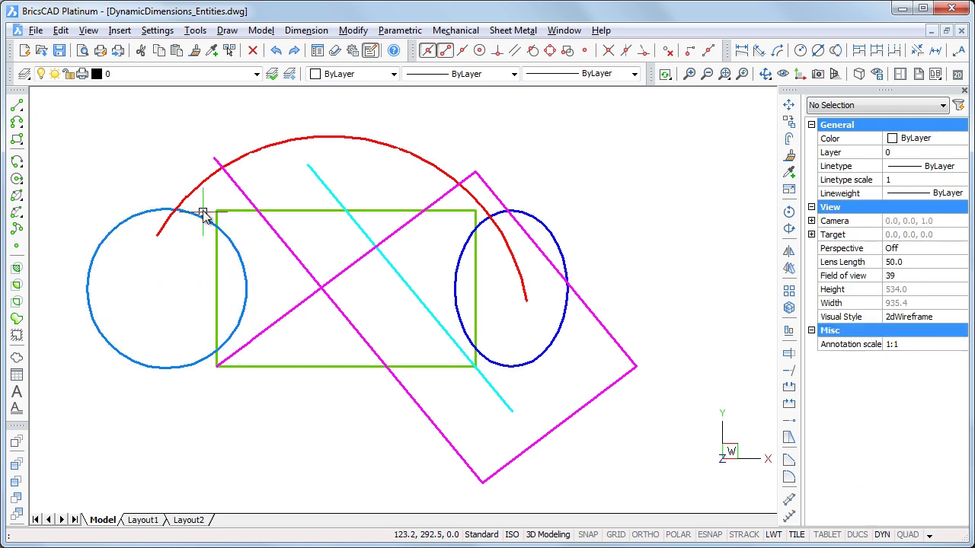
{"action": "left_click", "coordinate": [196, 191]}
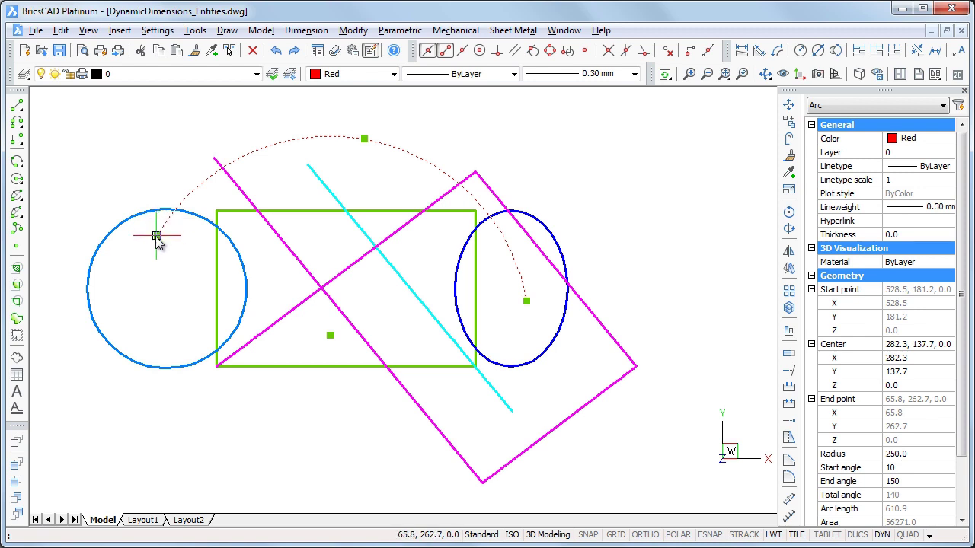
{"action": "mouse_move", "coordinate": [158, 238]}
{"action": "key", "text": "Escape"}
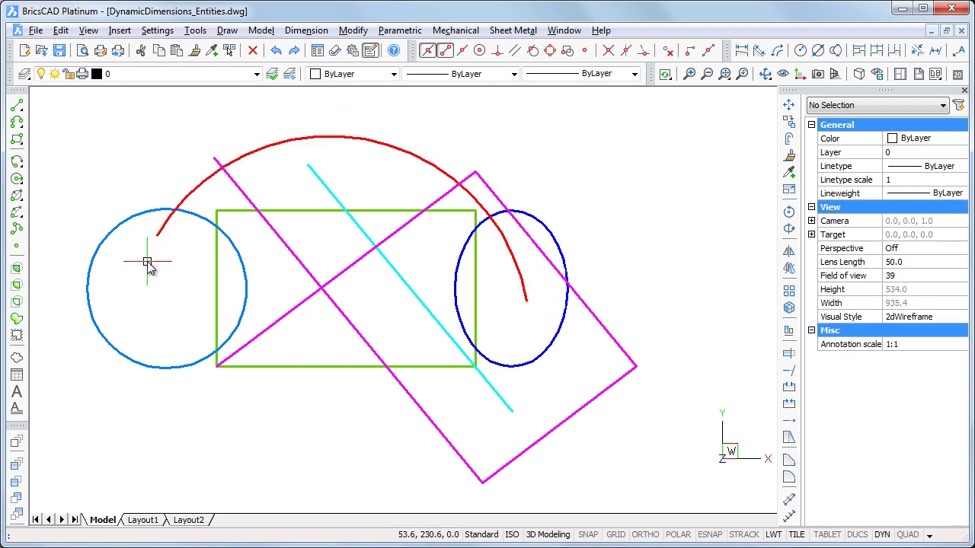
Grab the cyan line's lower end grip and cycle through its dimension fields.
{"action": "left_click", "coordinate": [501, 399]}
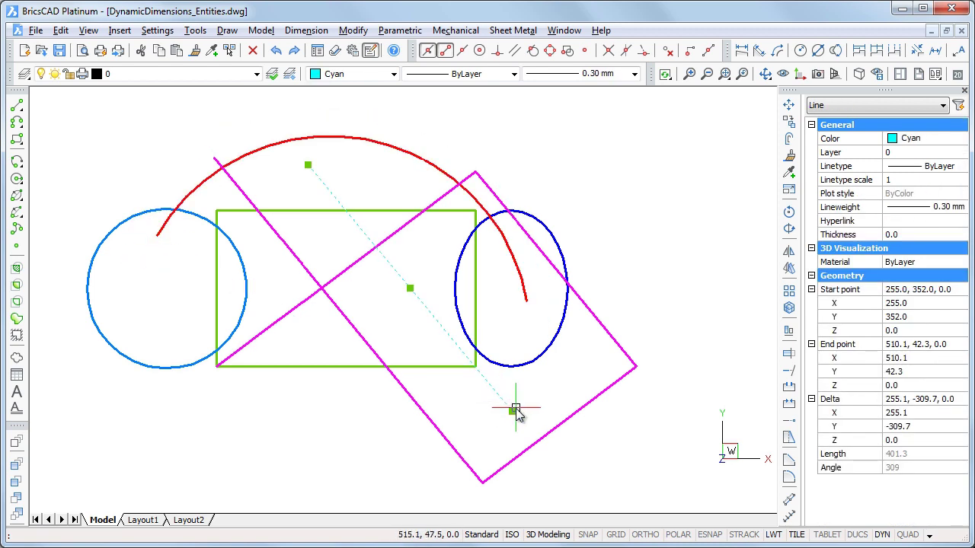
{"action": "left_click", "coordinate": [512, 412]}
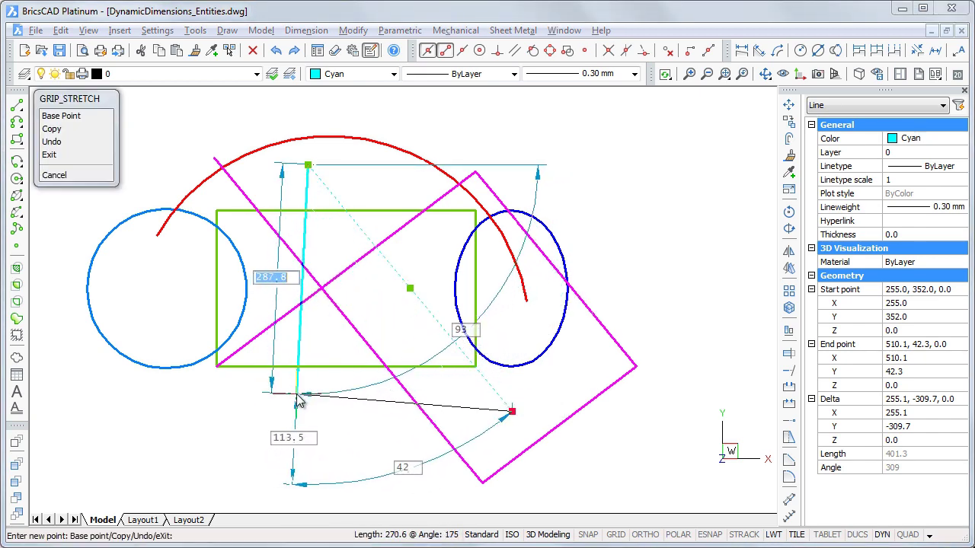
{"action": "key", "text": "Tab"}
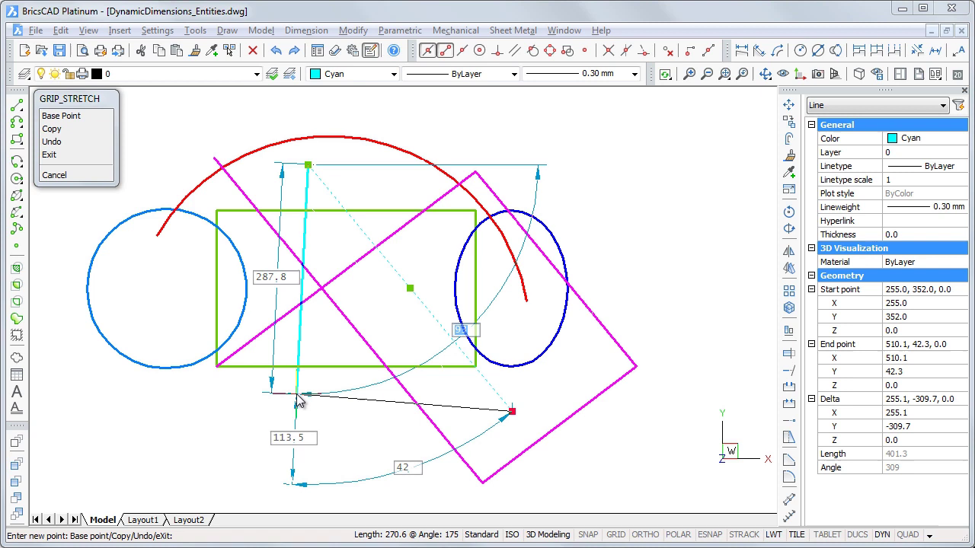
{"action": "key", "text": "Tab"}
{"action": "key", "text": "Tab"}
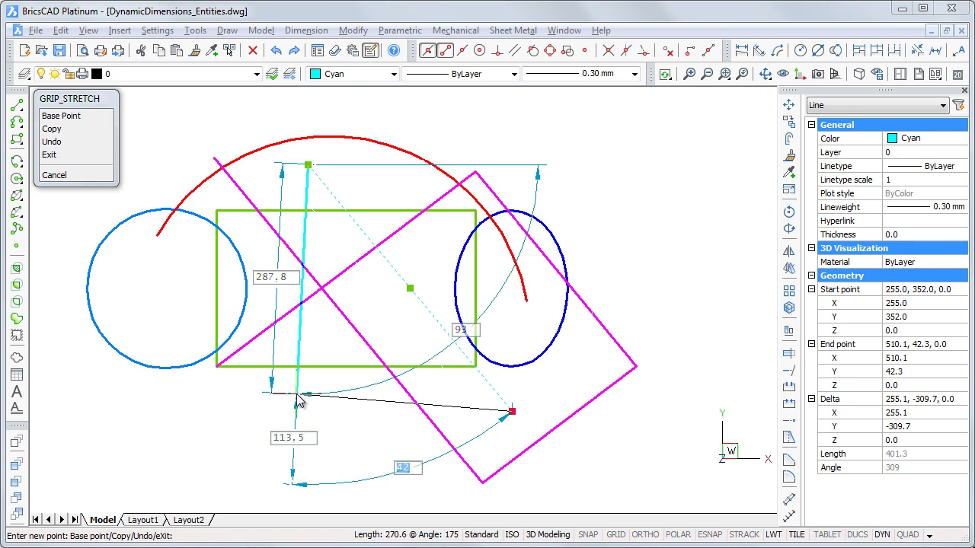
{"action": "key", "text": "Tab"}
{"action": "key", "text": "Tab"}
{"action": "key", "text": "Tab"}
{"action": "key", "text": "Tab"}
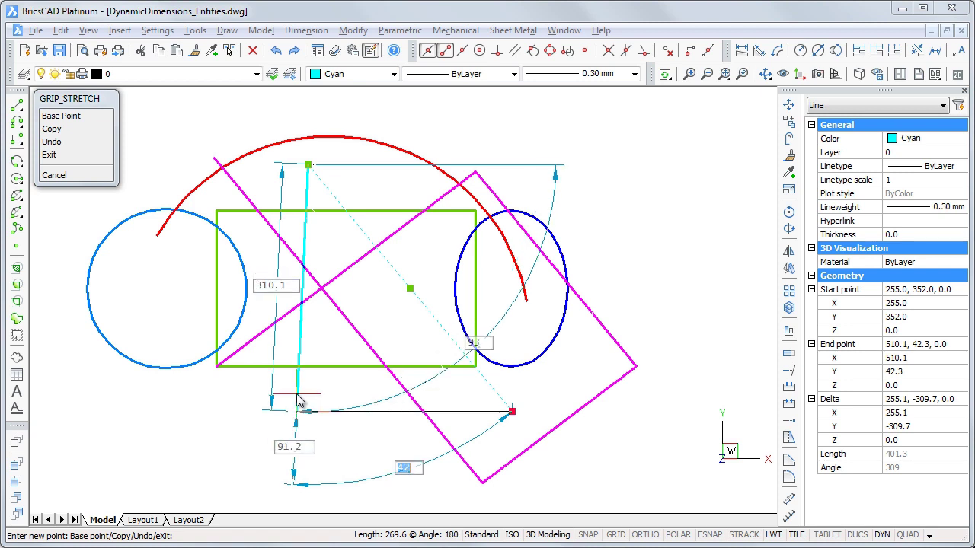
{"action": "key", "text": "Tab"}
{"action": "key", "text": "Tab"}
{"action": "key", "text": "Tab"}
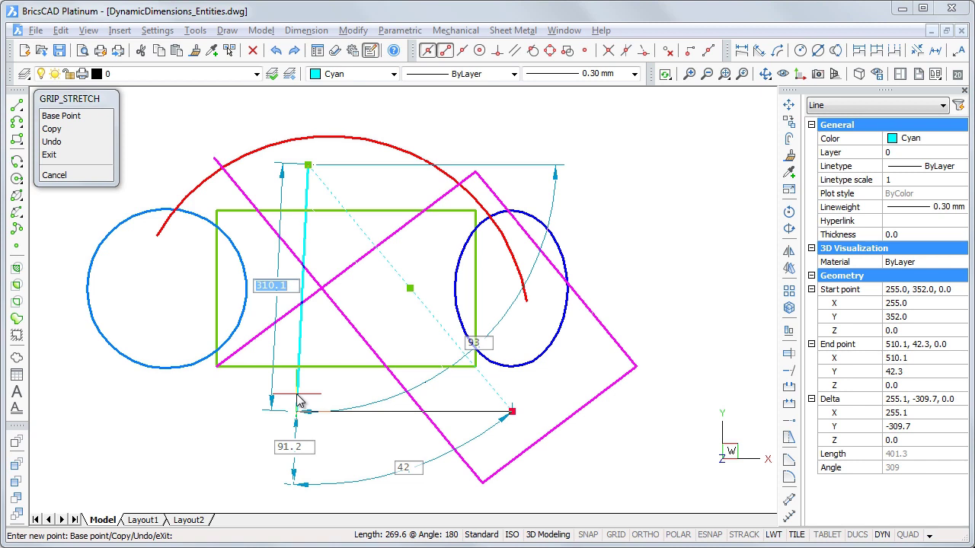
Enter length 275 and angle 90°, then change the length to 200.
{"action": "type", "text": "275"}
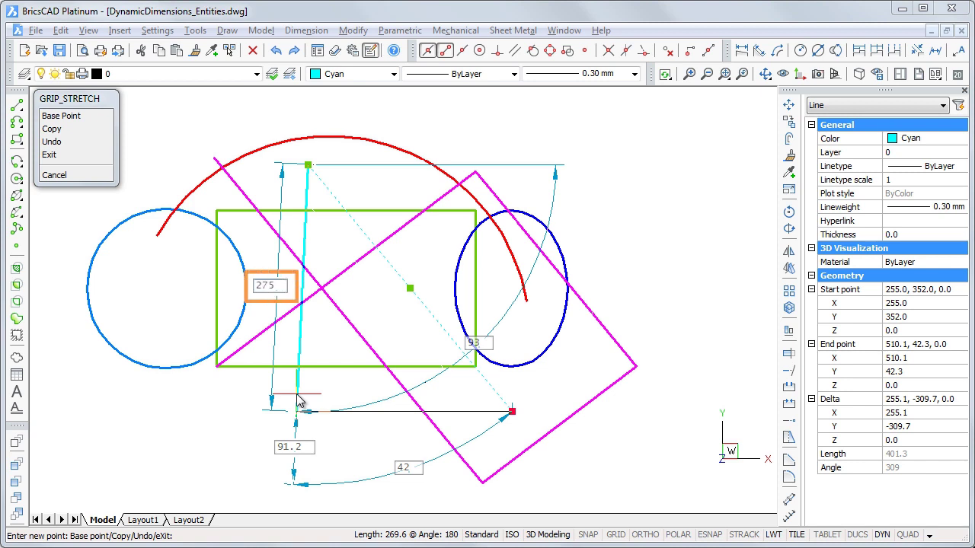
{"action": "key", "text": "Tab"}
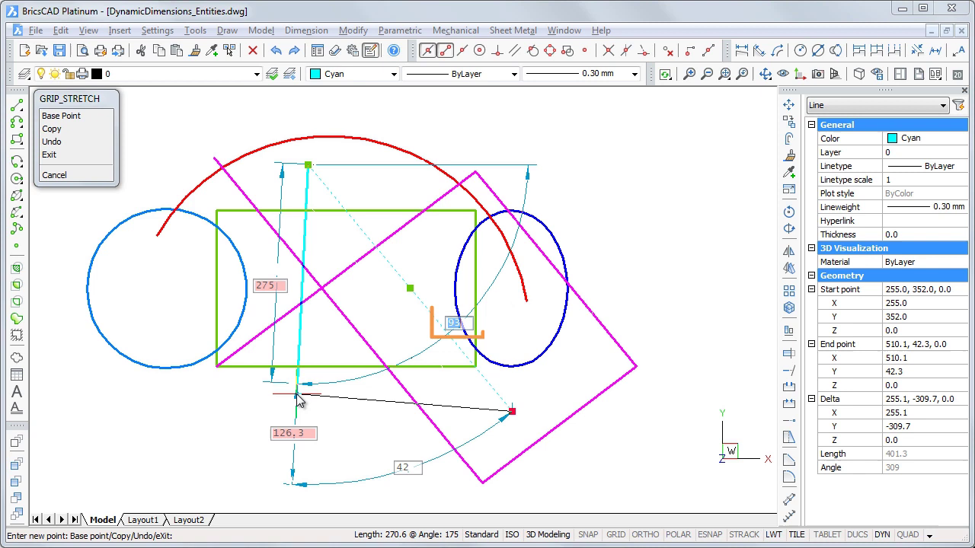
{"action": "type", "text": "90"}
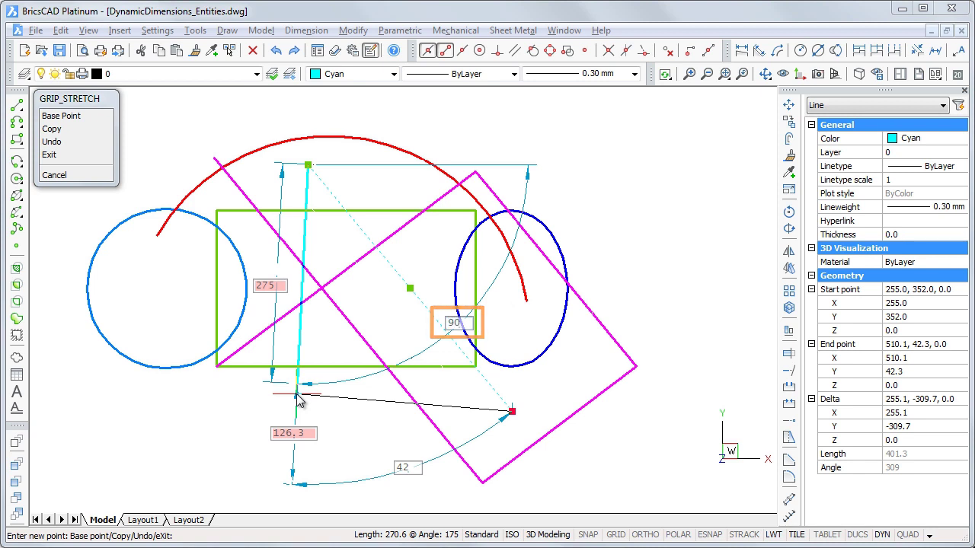
{"action": "key", "text": "Tab"}
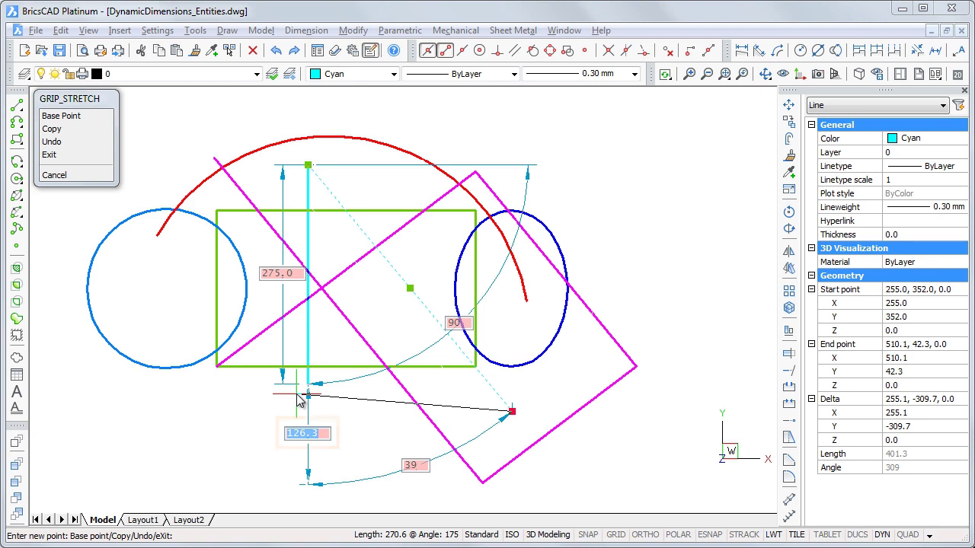
{"action": "key", "text": "Tab"}
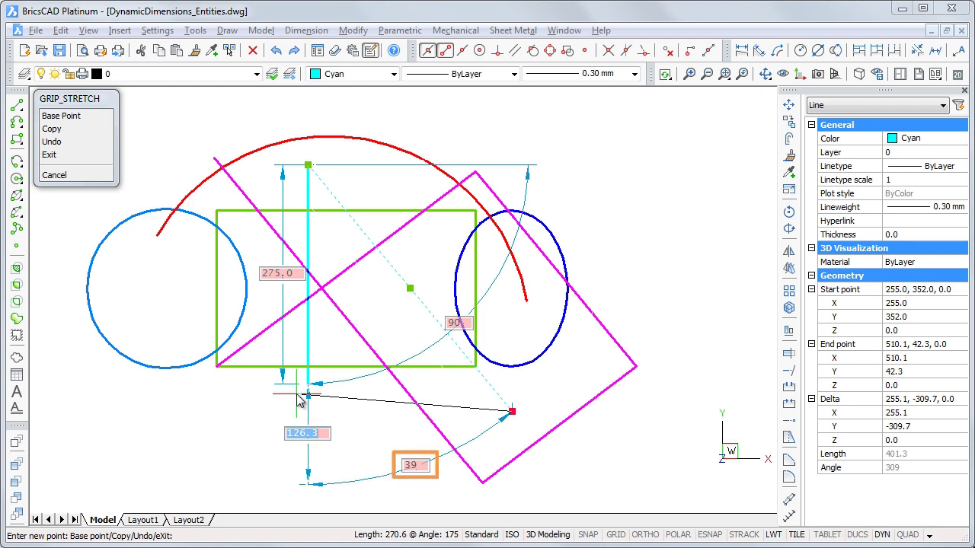
{"action": "key", "text": "Tab"}
{"action": "key", "text": "Tab"}
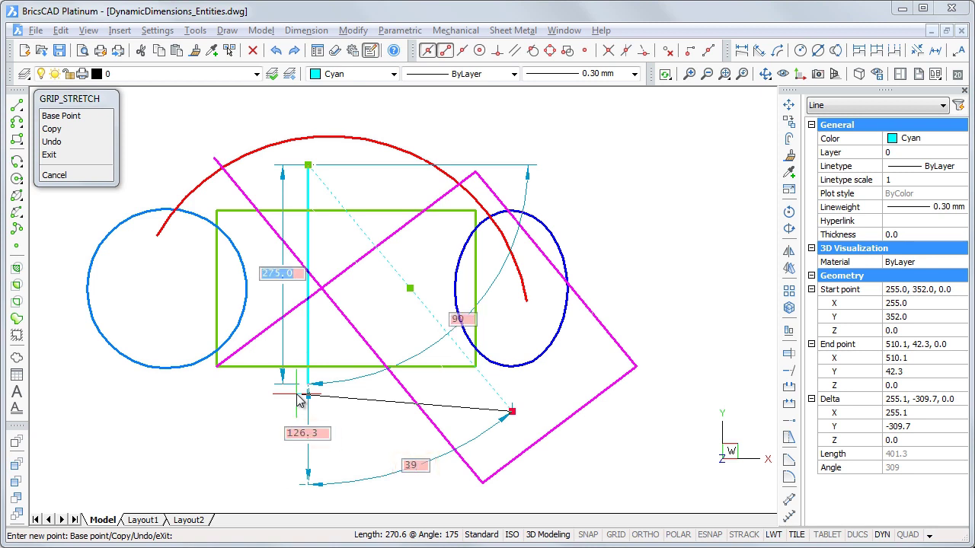
{"action": "type", "text": "200"}
{"action": "key", "text": "Tab"}
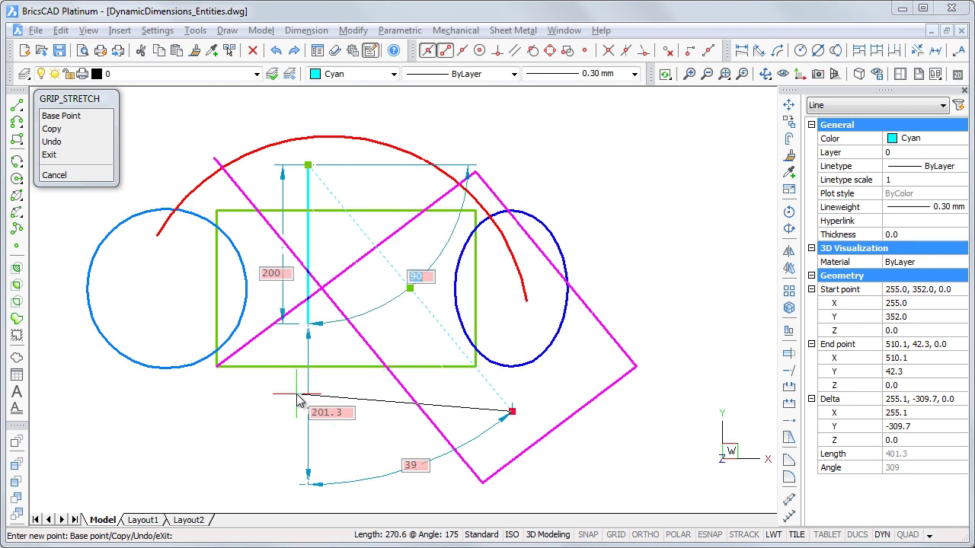
Commit the stretch so the cyan line runs vertically from 255,352 to 255,152.
{"action": "key", "text": "Return"}
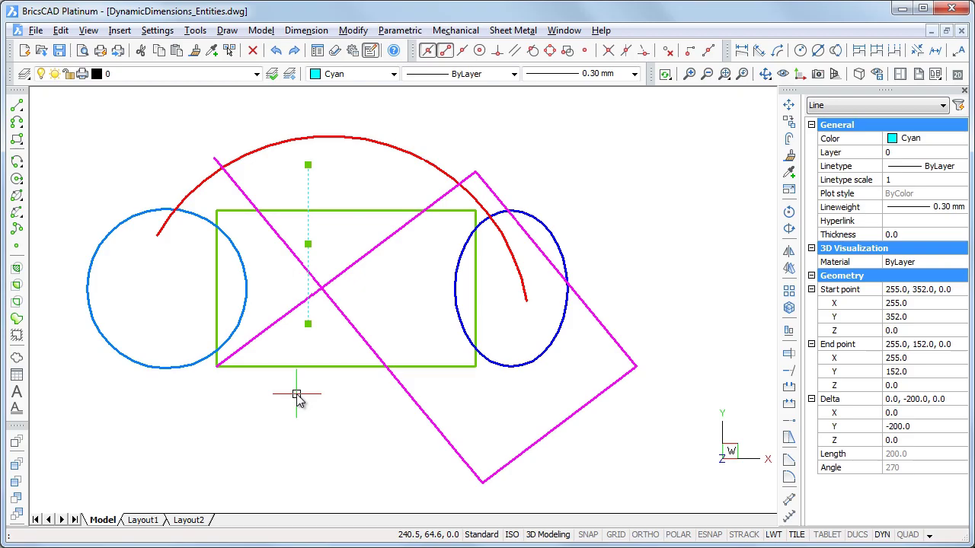